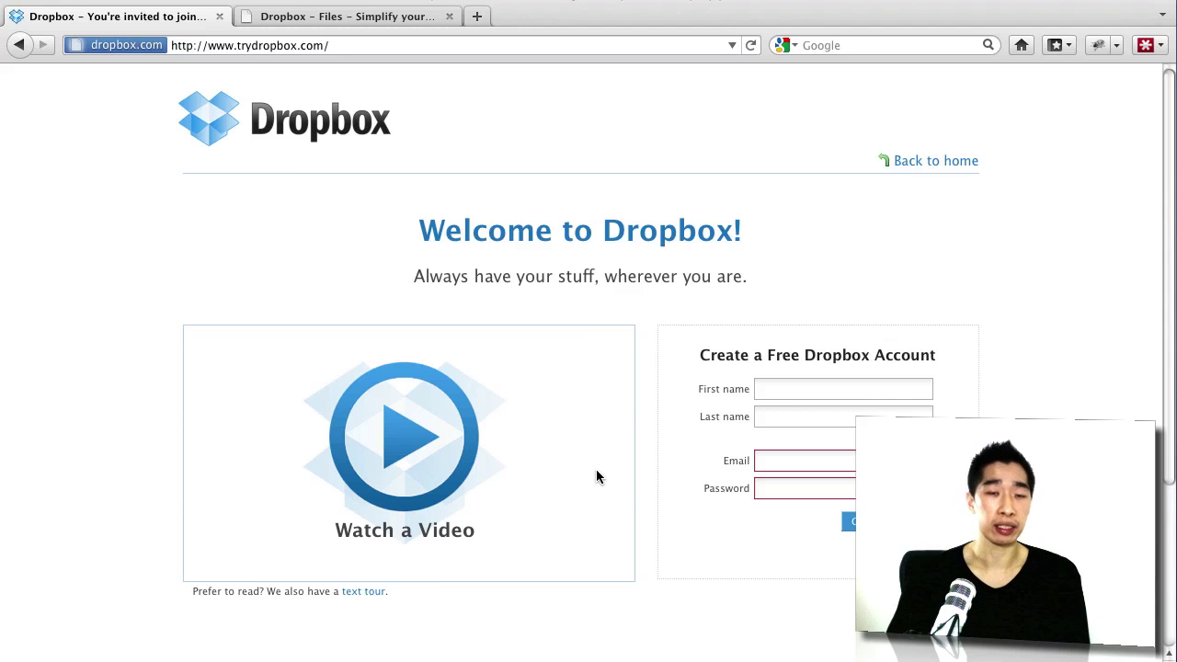
- Show the trydropbox.com sign-up address, open the Dropbox Files page, and look through its folder list
click(353, 47)
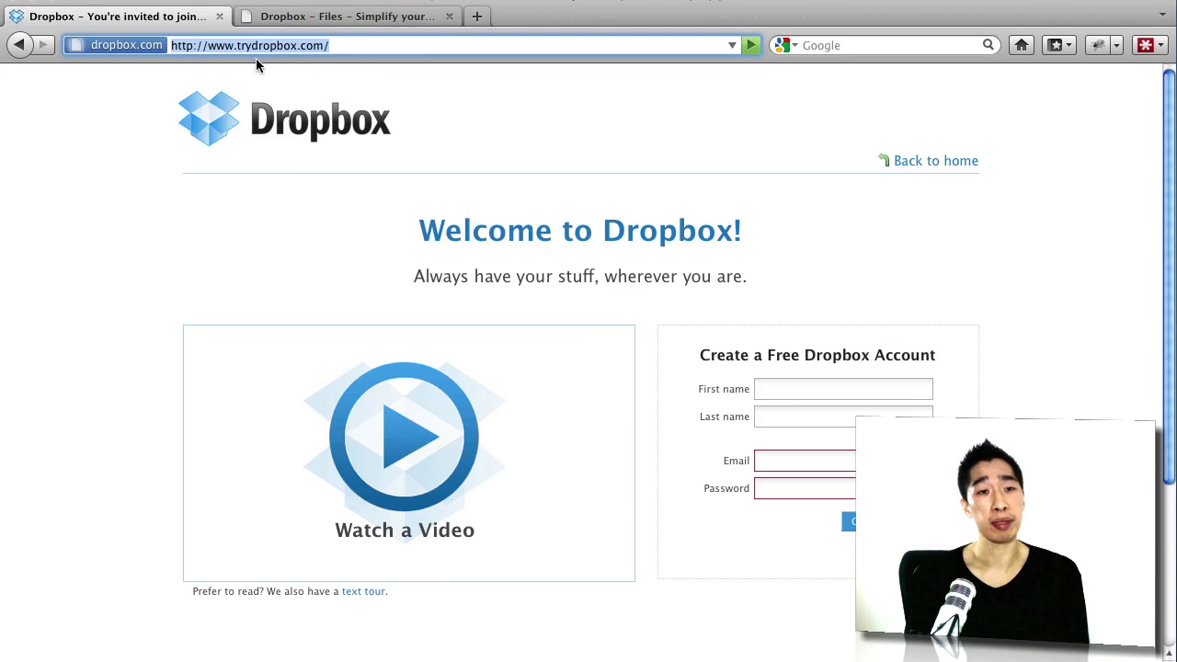
click(343, 47)
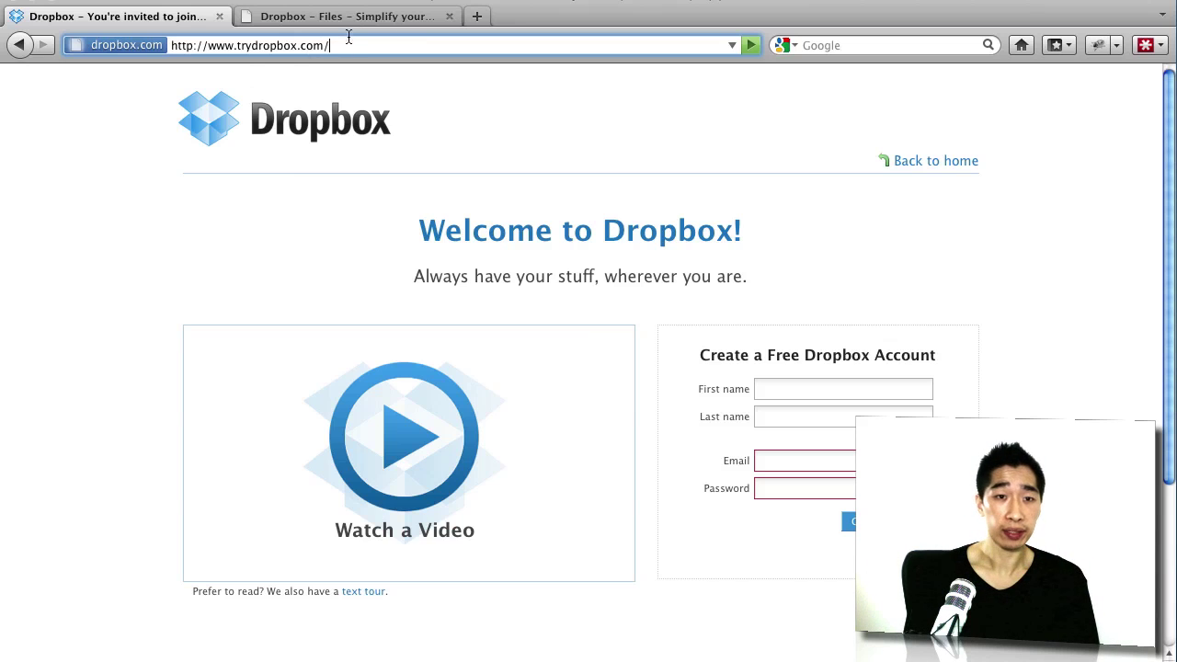
click(399, 27)
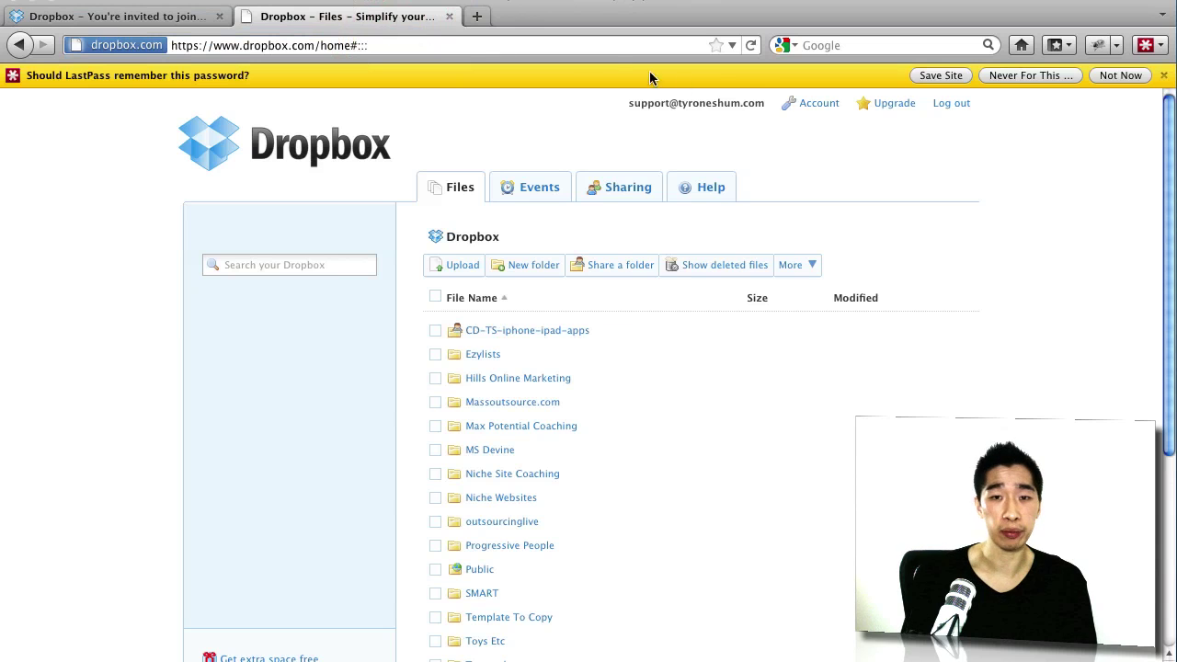
drag(1168, 152, 1164, 246)
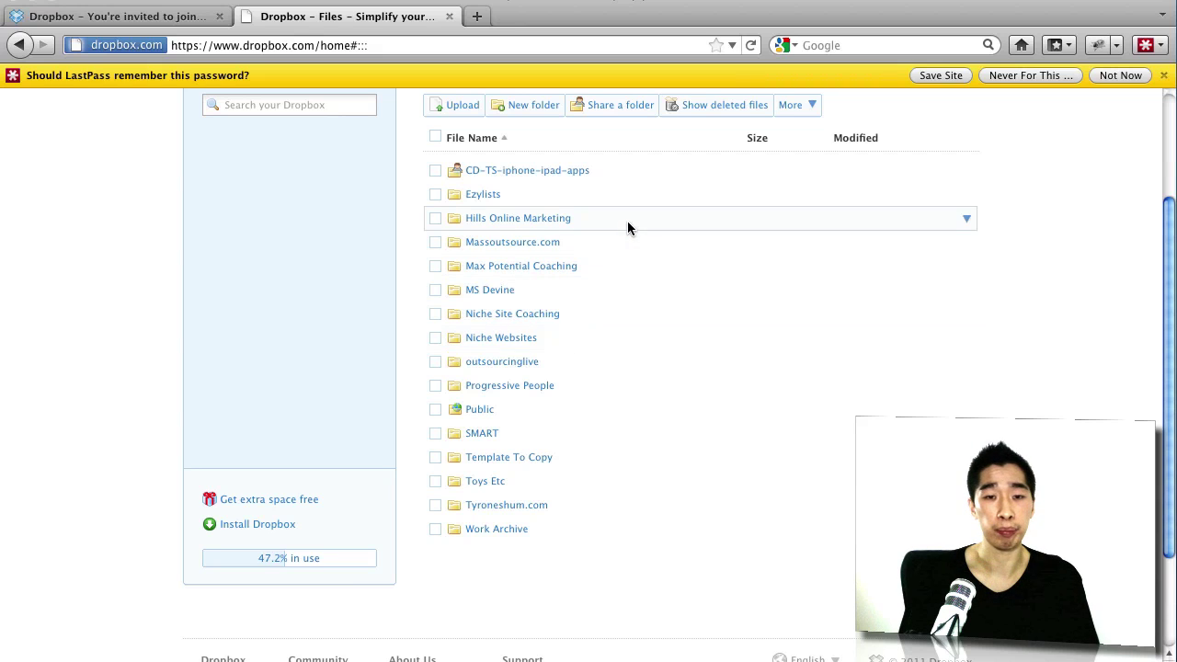
click(1170, 126)
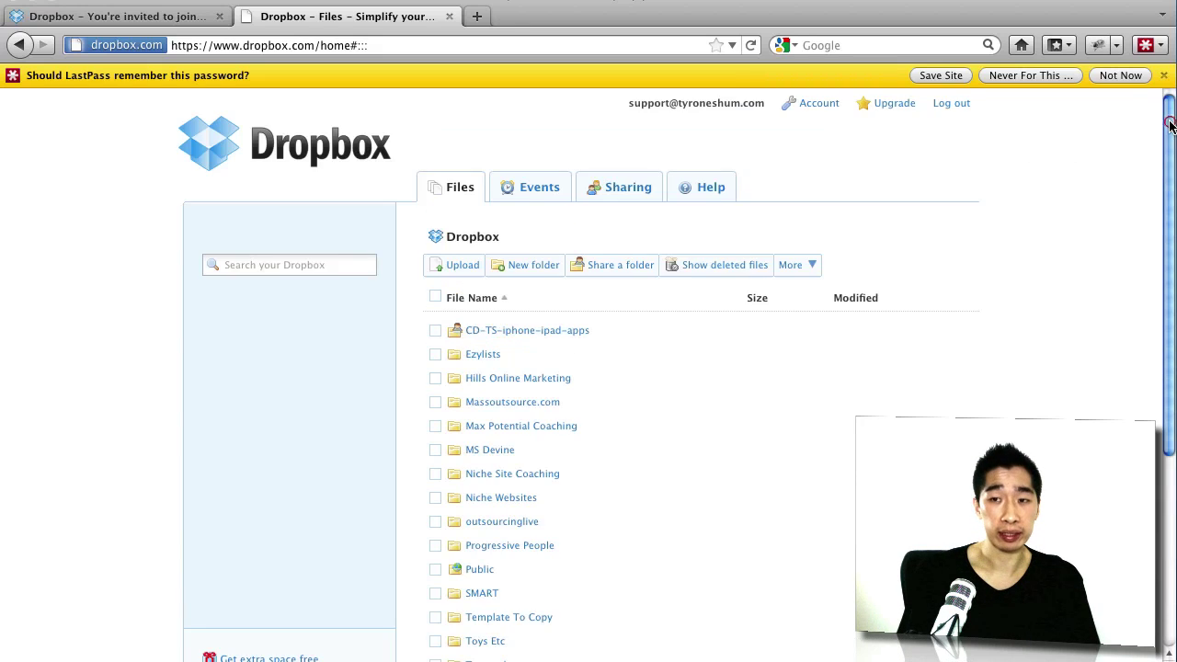
- Switch to Finder and review all the folders stored in the local Dropbox folder
key(super+Tab)
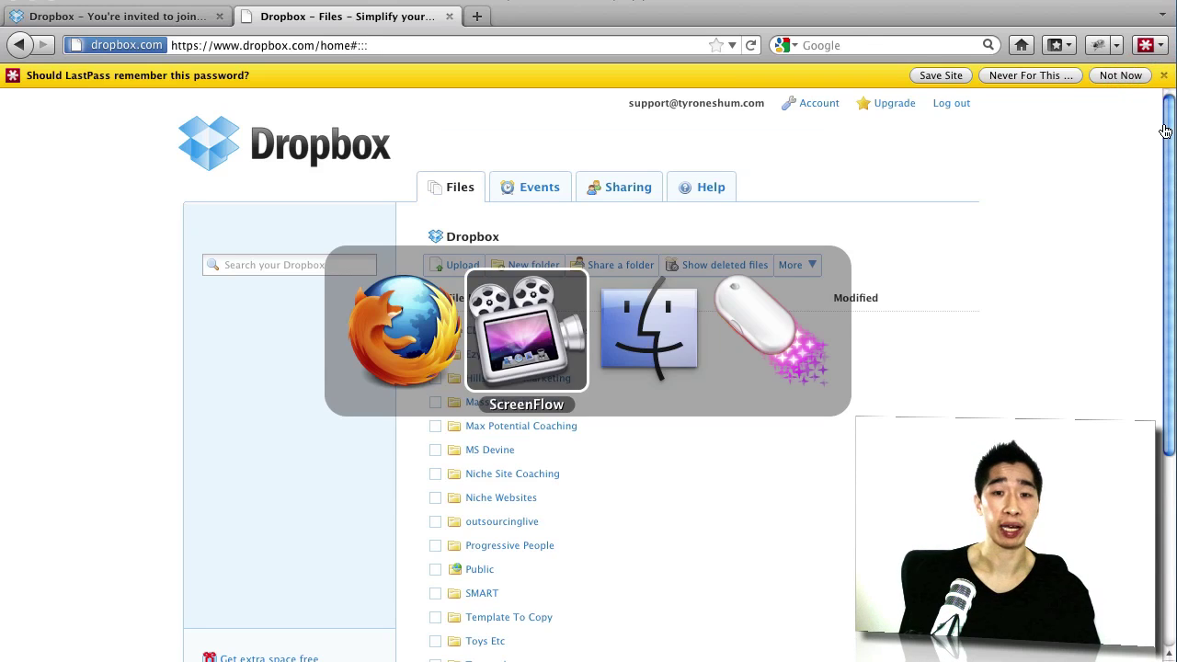
key(super+Tab)
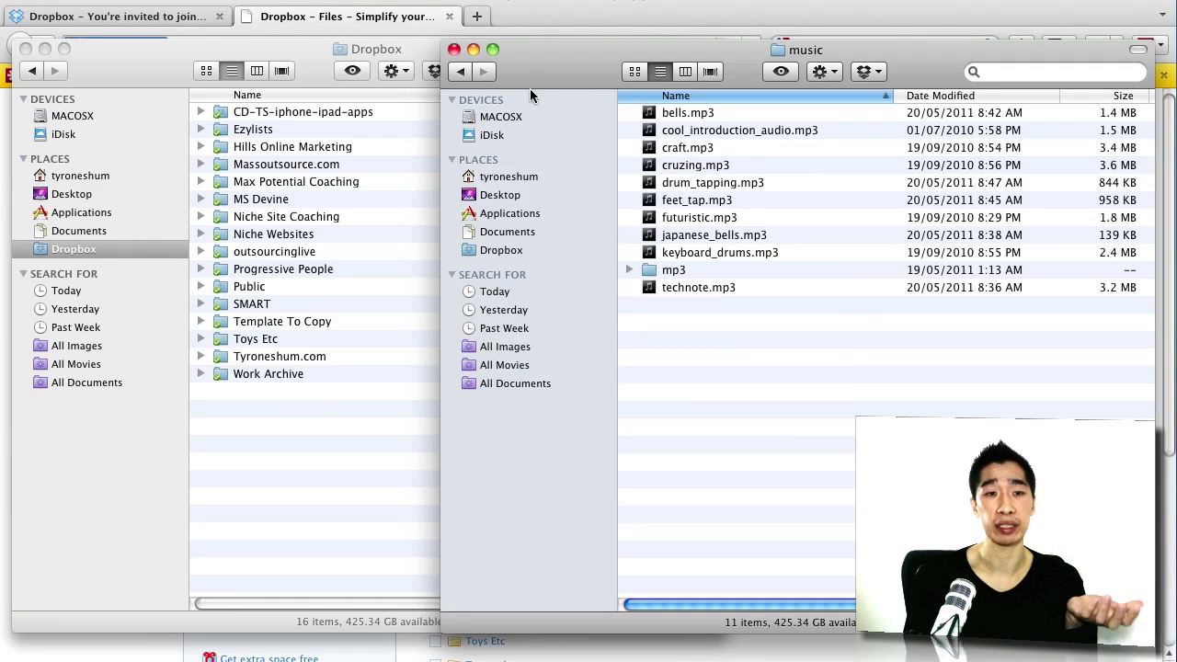
click(173, 63)
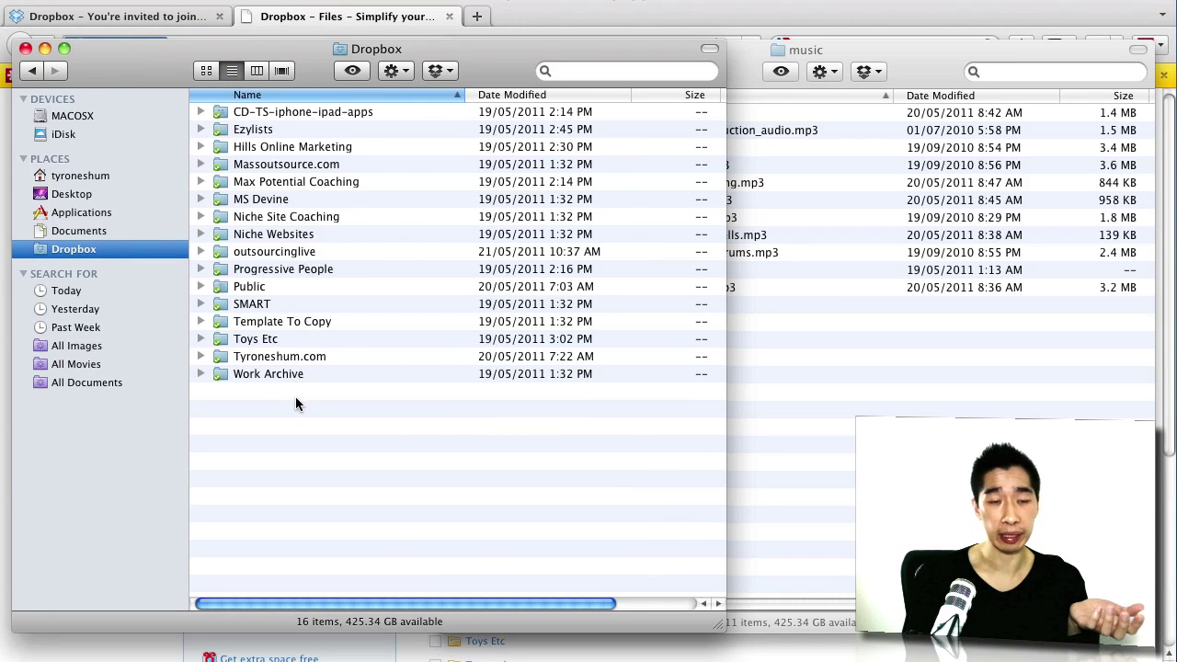
drag(330, 411, 336, 115)
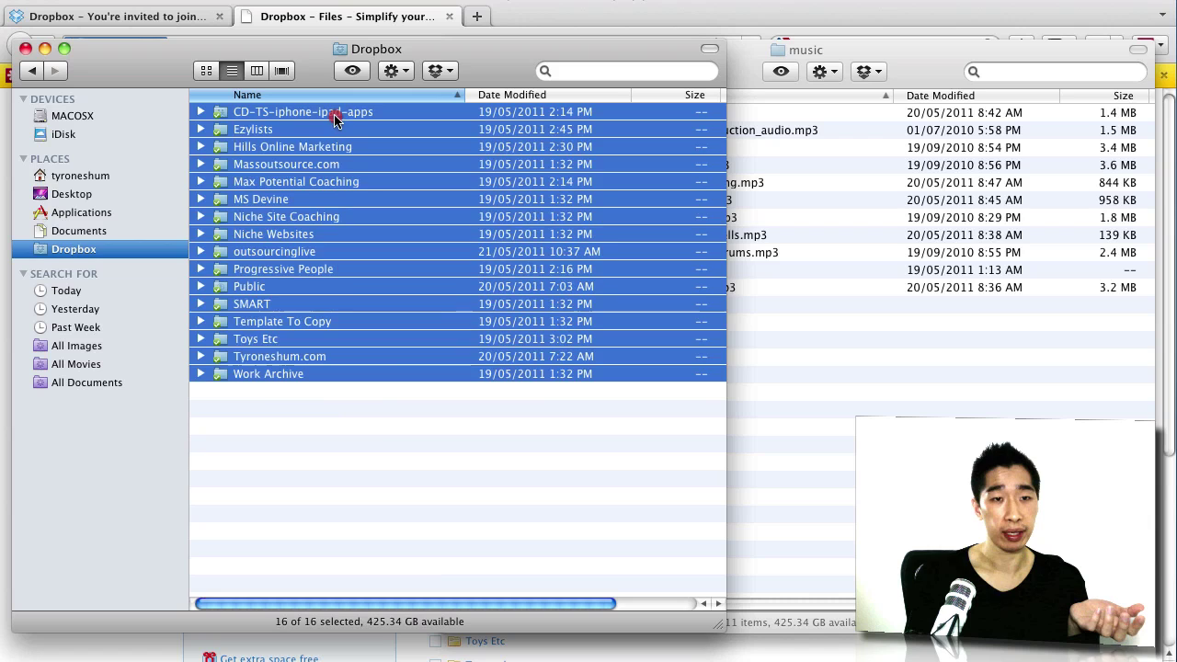
click(376, 418)
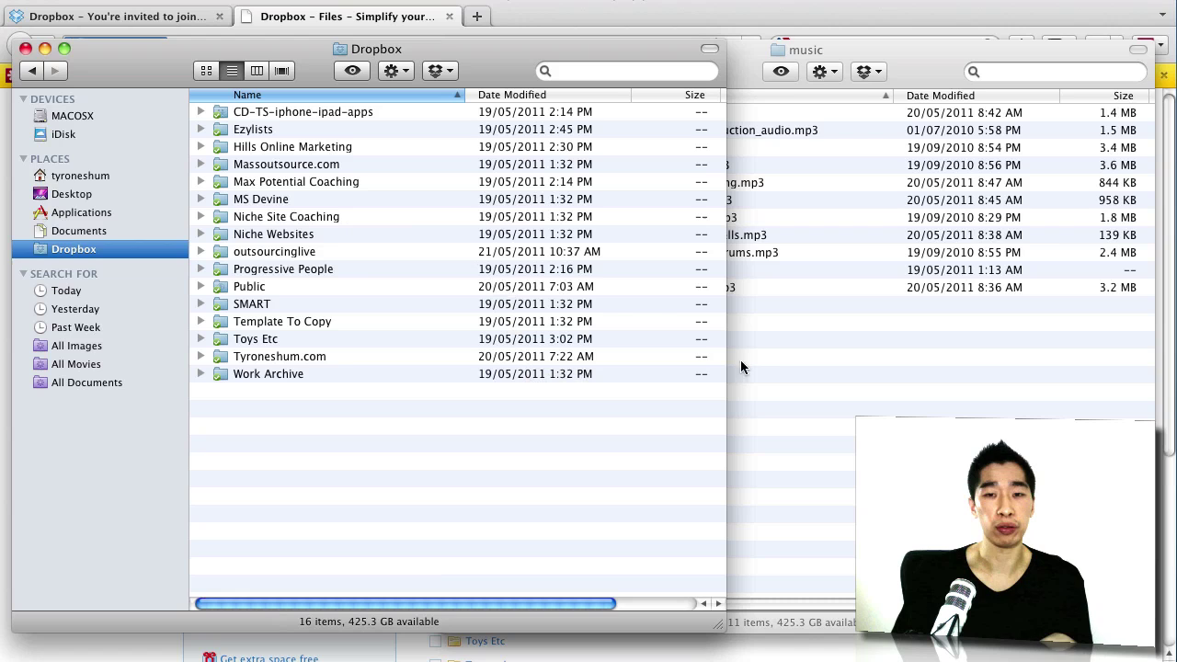
- Move technote.mp3 from the music folder into Dropbox's outsourcinglive folder and open that folder
click(829, 432)
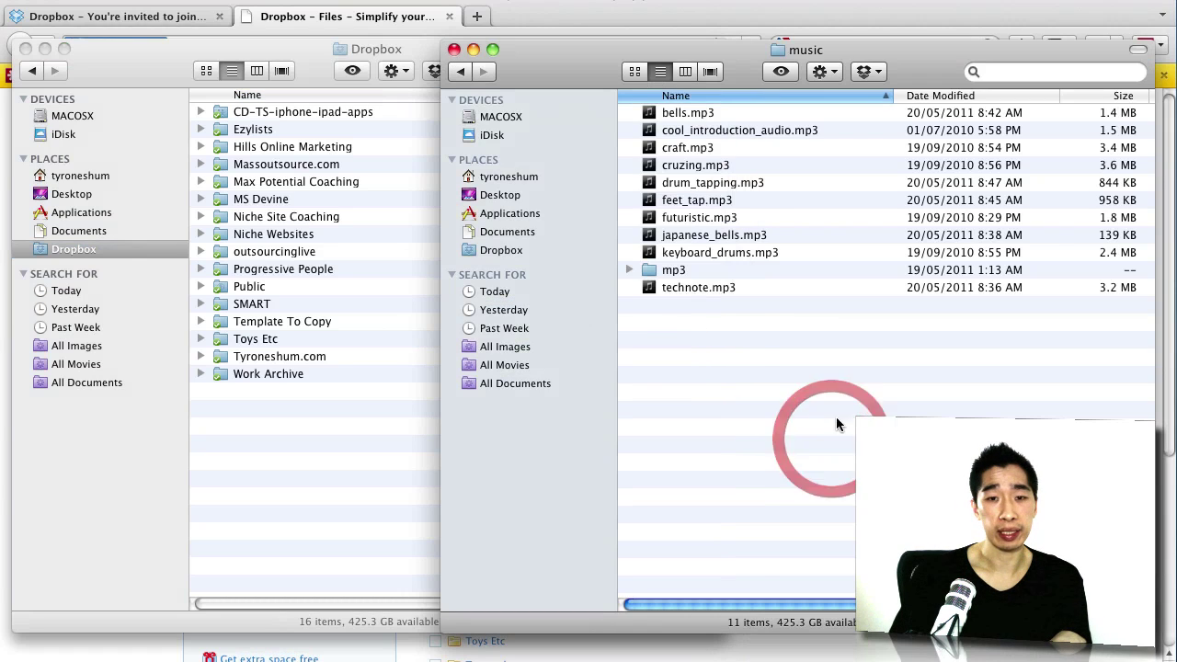
click(734, 288)
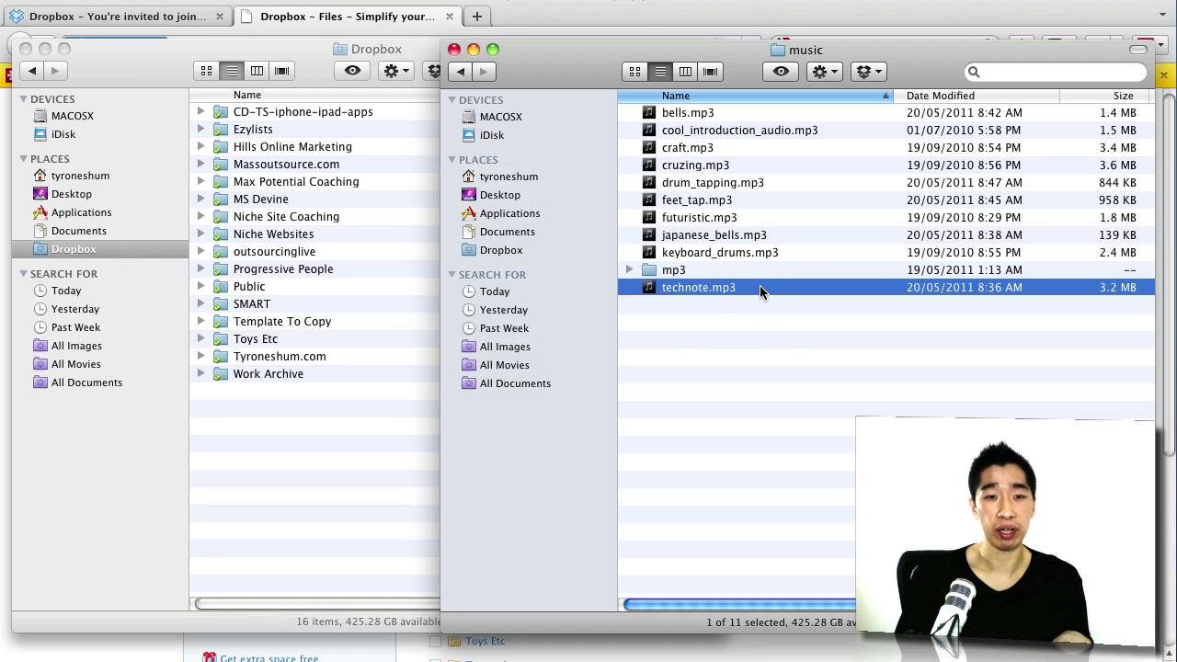
drag(764, 287, 315, 255)
click(317, 256)
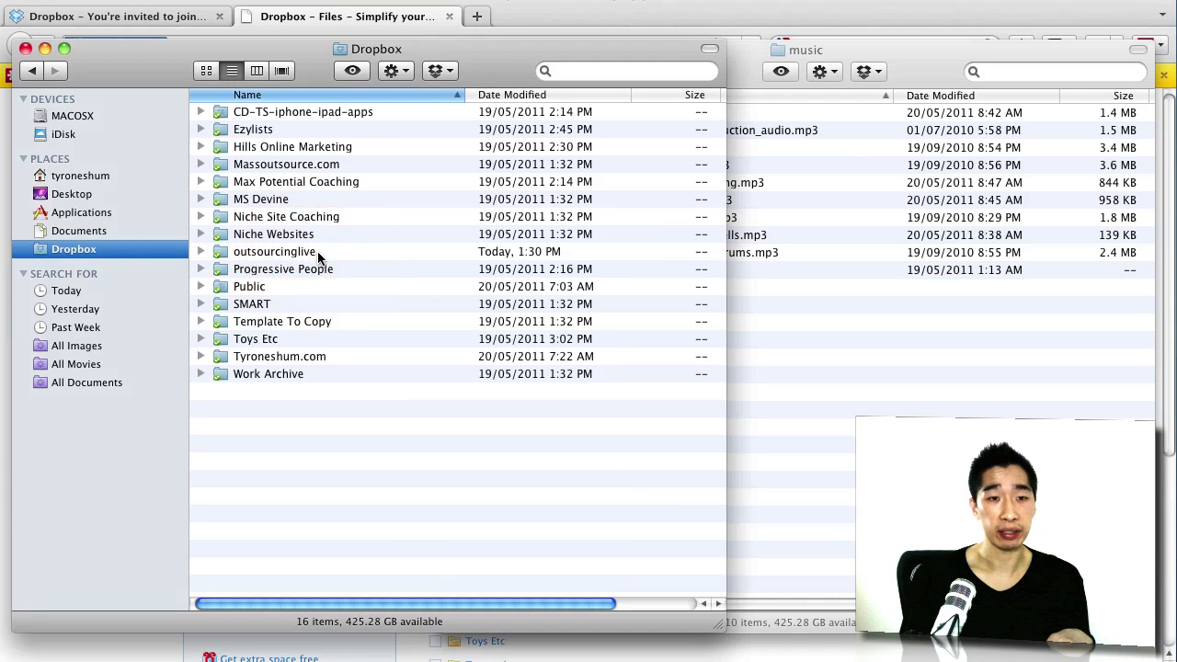
click(311, 251)
double_click(315, 253)
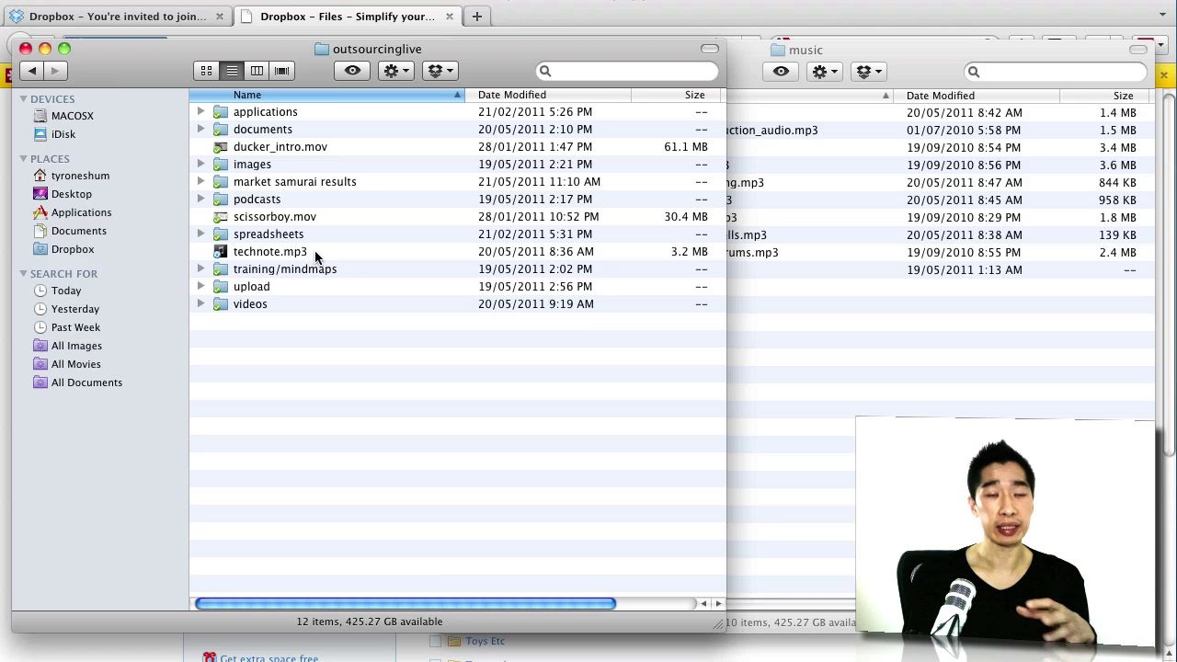
- On a blank new Firefox tab, draw a green document with text lines enclosed in a cloud outline, using on-screen pen 2
click(497, 13)
click(478, 16)
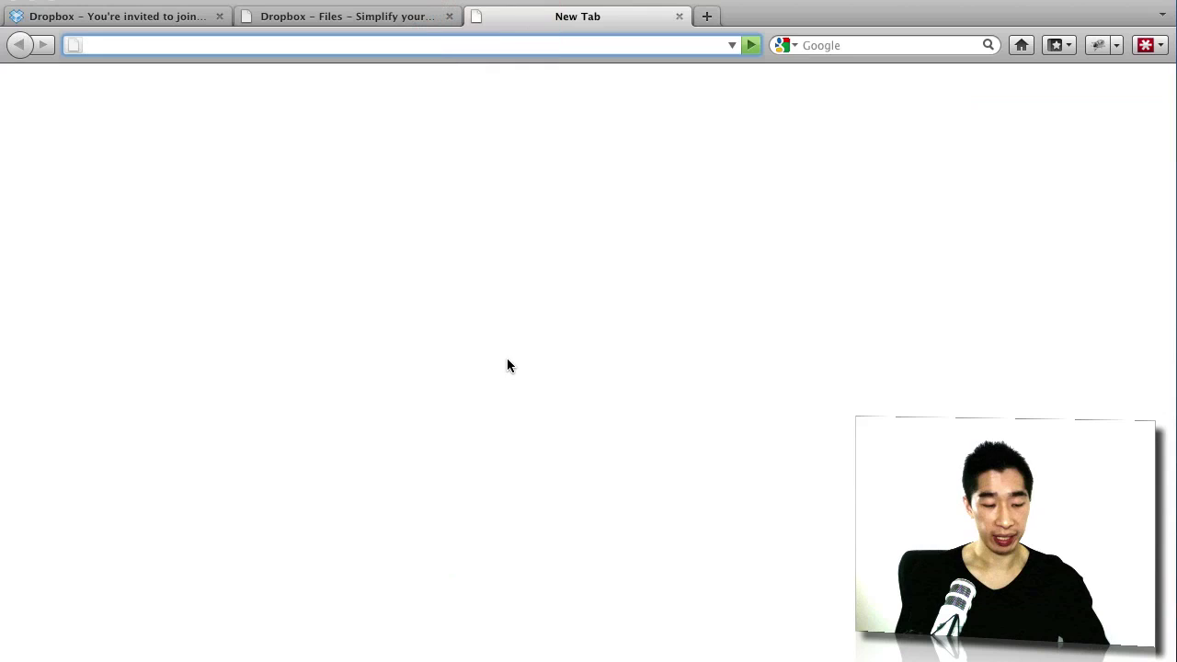
key(ctrl+2)
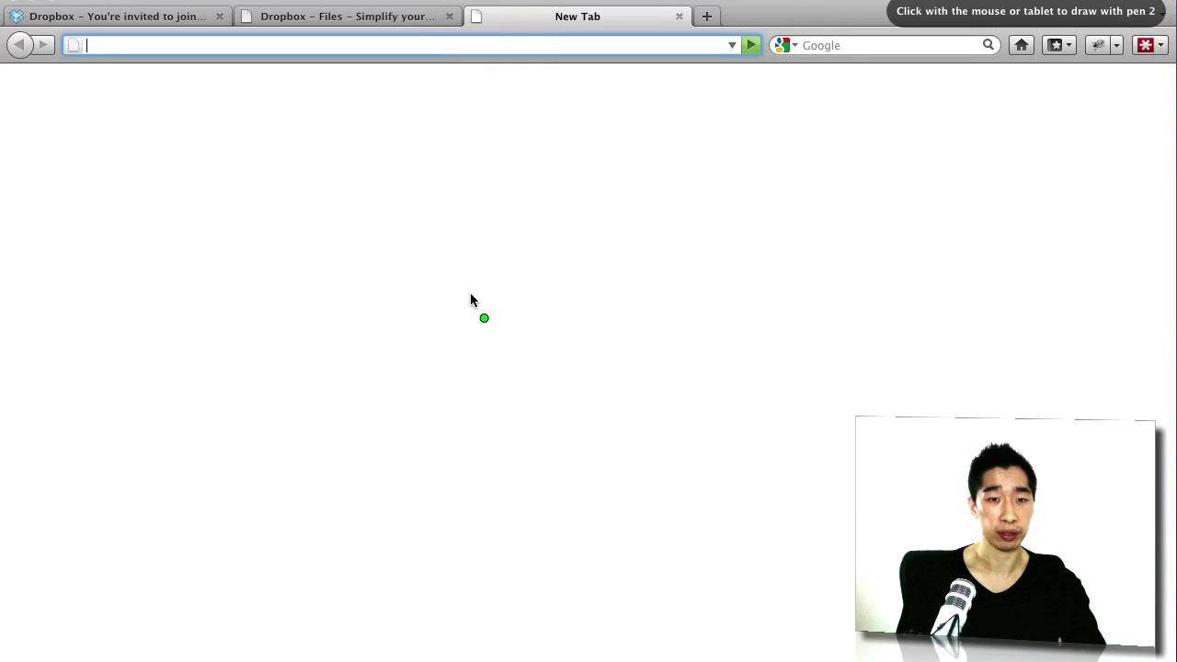
mouse_move(448, 338)
mouse_down()
mouse_move(447, 276)
mouse_move(531, 323)
mouse_move(531, 356)
mouse_up()
drag(467, 341, 522, 349)
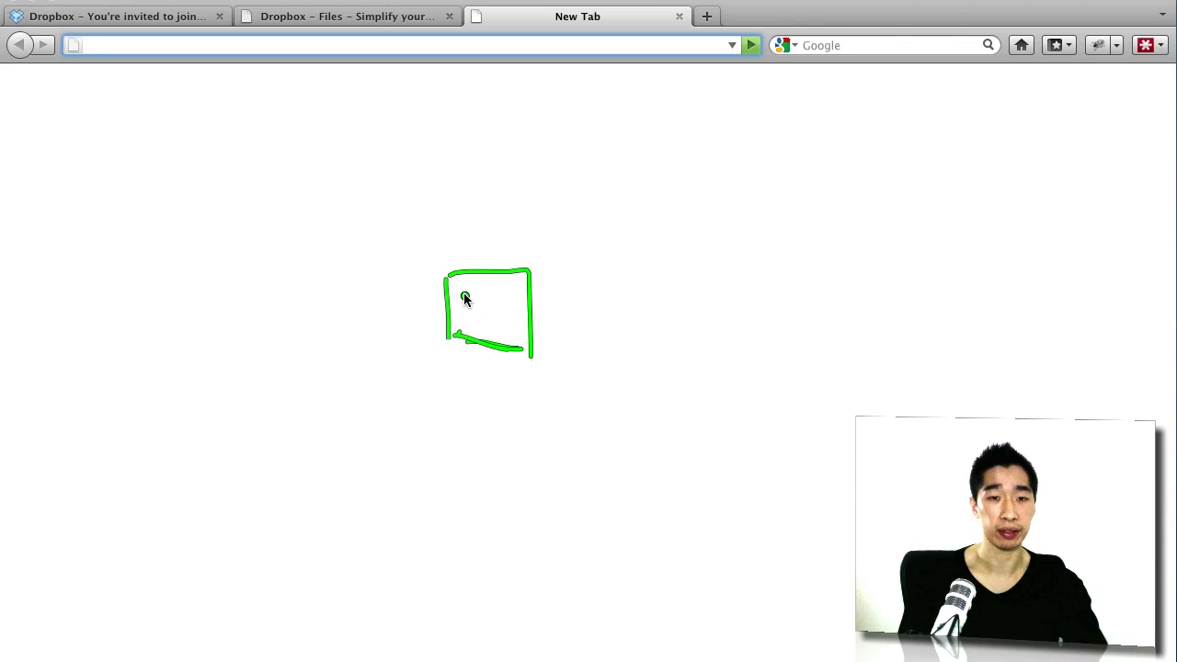
drag(452, 247, 442, 271)
mouse_move(486, 378)
mouse_down()
mouse_move(533, 246)
mouse_move(463, 274)
mouse_move(503, 287)
mouse_up()
drag(468, 298, 499, 299)
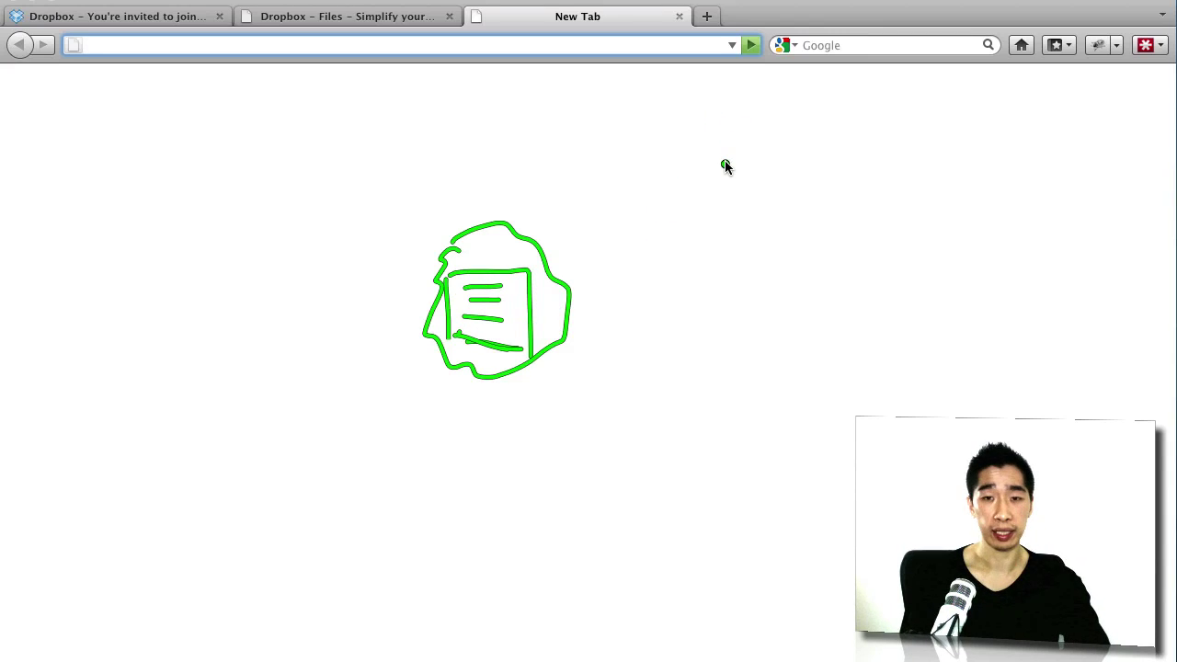
- With the blue pen, draw a circle labelled "You" and an arrow coming from the text ".mp3" towards it
key(3)
drag(734, 188, 747, 181)
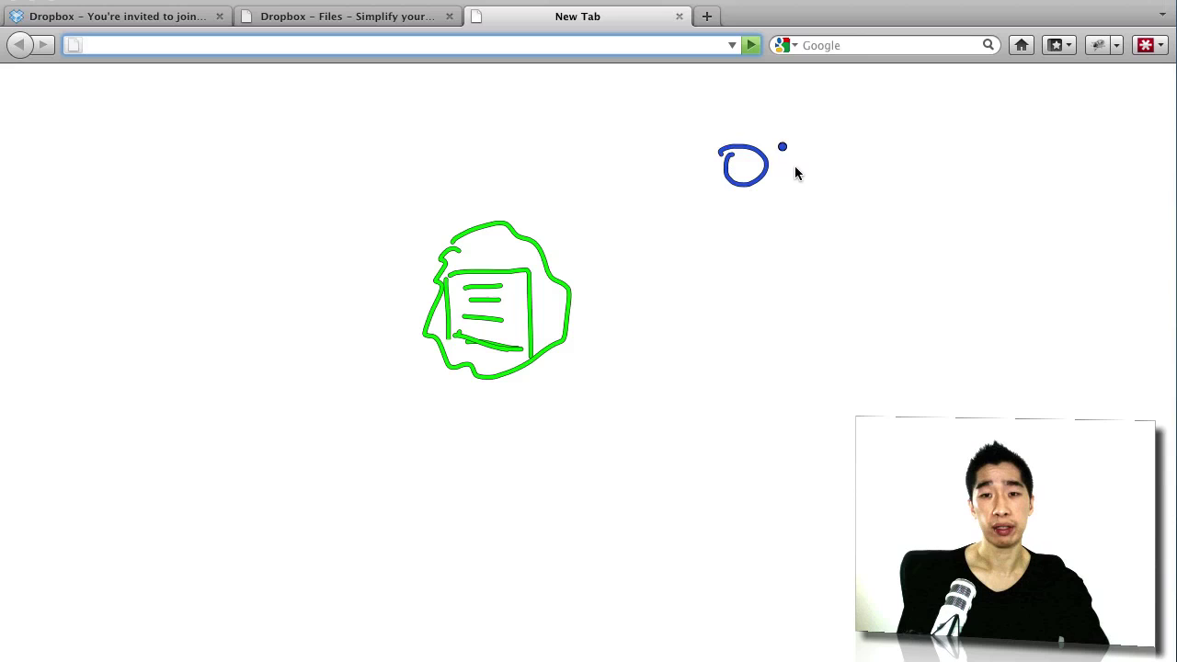
mouse_move(780, 142)
mouse_down()
mouse_move(805, 140)
mouse_move(792, 173)
mouse_move(834, 145)
mouse_up()
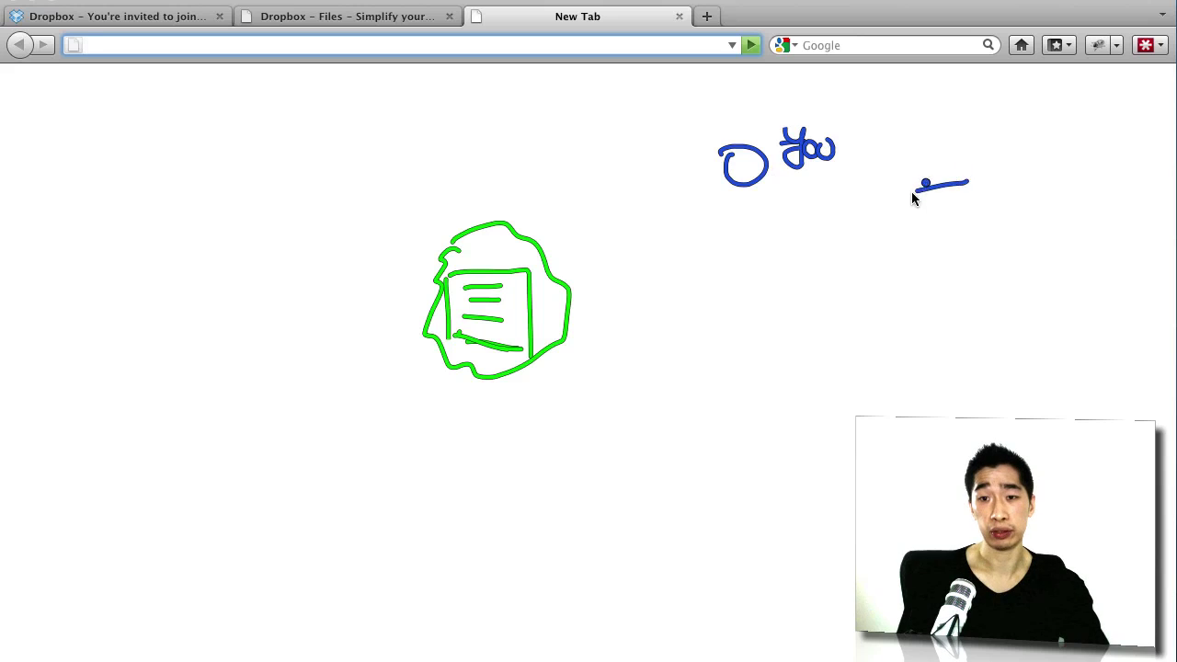
mouse_move(912, 192)
mouse_down()
mouse_move(1024, 184)
mouse_move(1033, 195)
mouse_up()
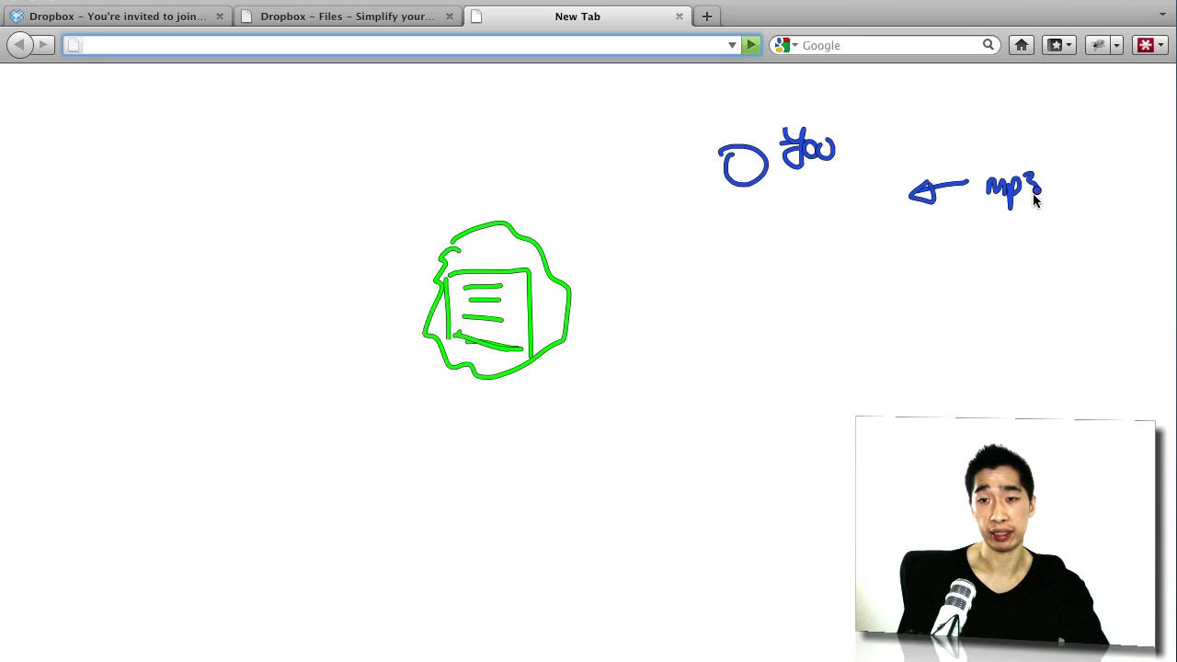
click(981, 194)
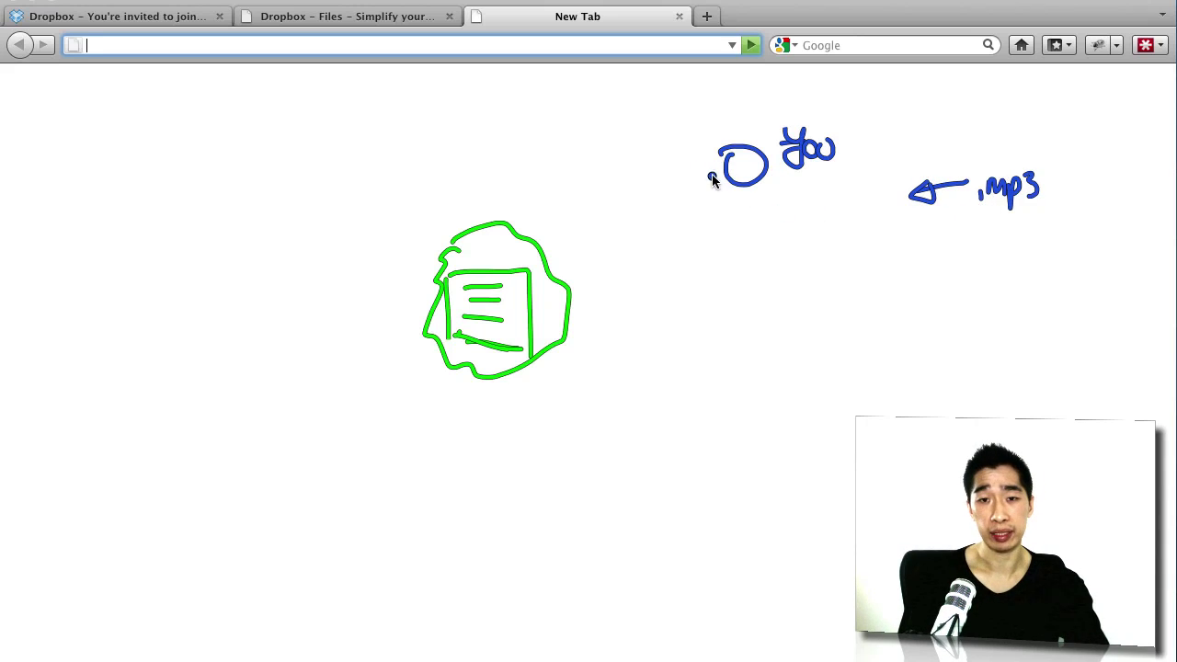
- Draw a blue arrow from the "You" circle to the cloud and write an underlined "DROPBOX" above the cloud
mouse_move(713, 179)
mouse_down()
mouse_move(672, 184)
mouse_move(550, 252)
mouse_move(563, 241)
mouse_up()
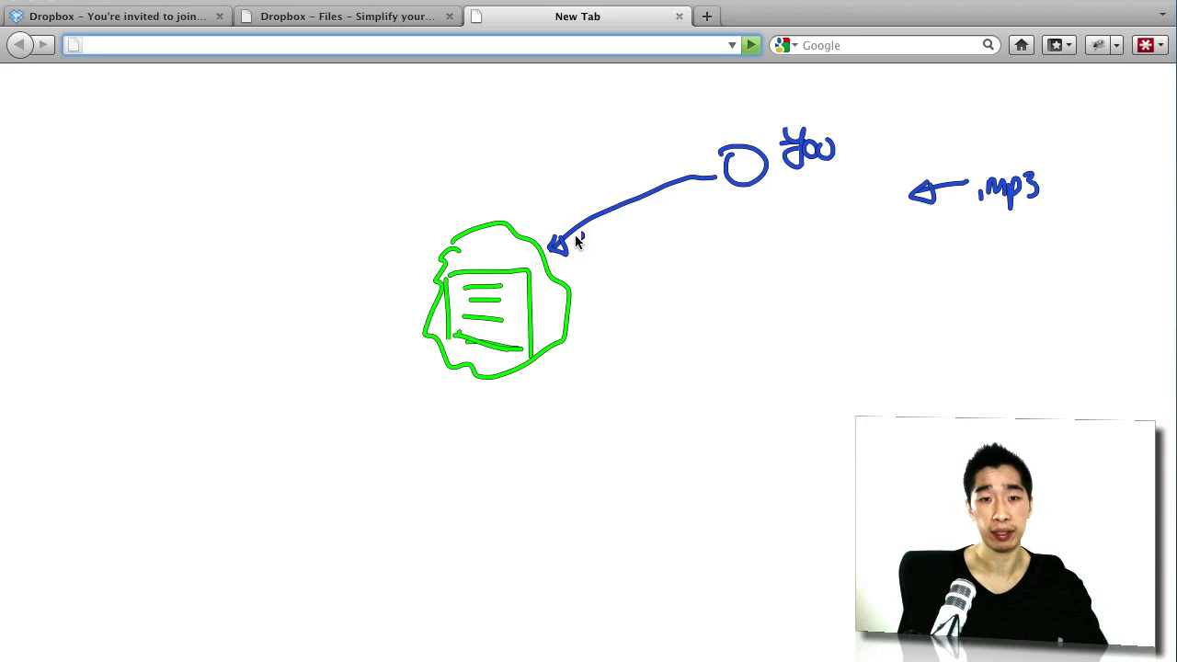
click(520, 308)
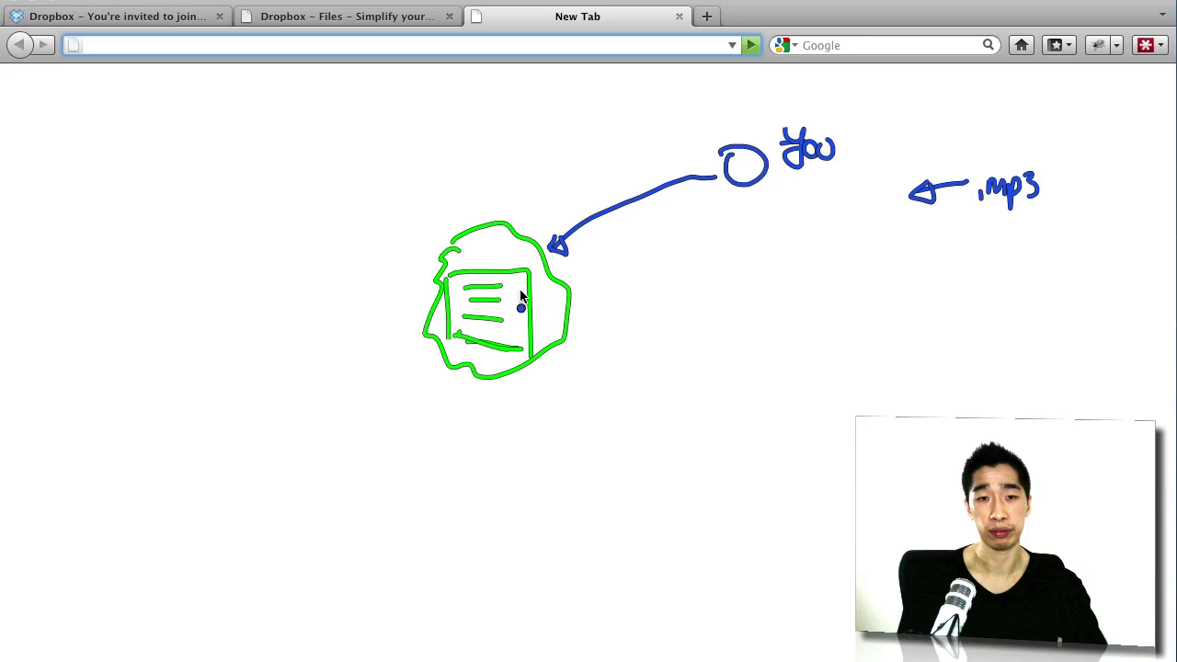
mouse_move(428, 167)
mouse_down()
mouse_move(439, 184)
mouse_move(488, 161)
mouse_move(517, 179)
mouse_move(531, 158)
mouse_move(517, 184)
mouse_up()
mouse_move(450, 208)
mouse_down()
mouse_move(526, 189)
mouse_move(520, 204)
mouse_up()
drag(656, 320, 658, 327)
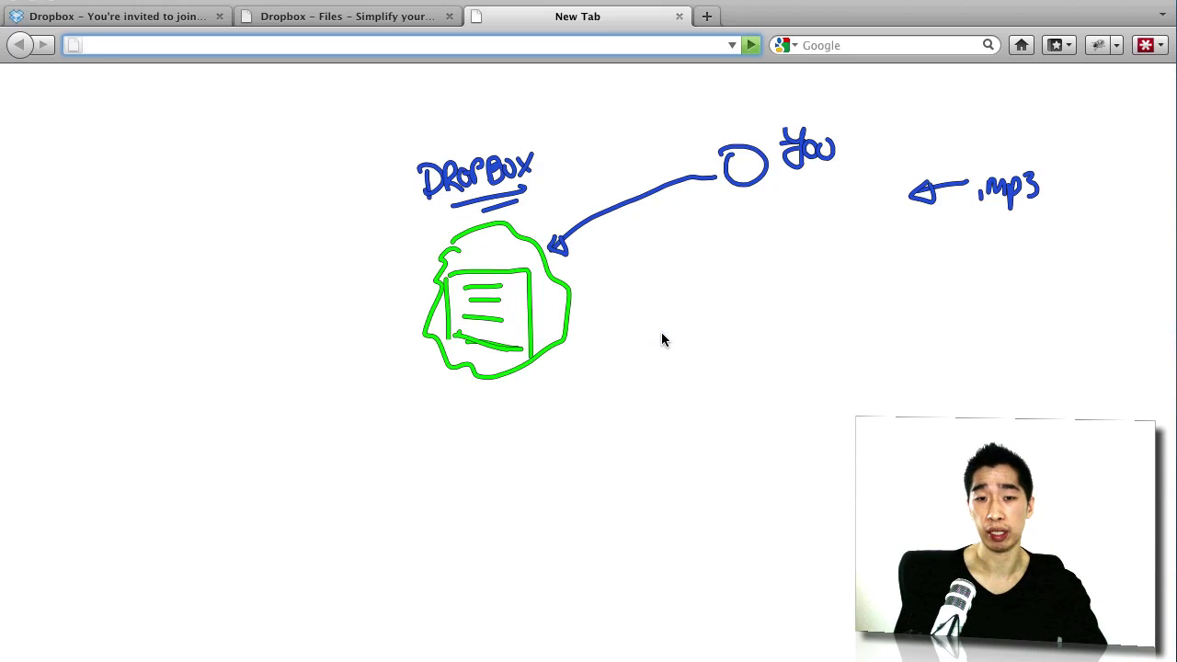
- With the red pen, draw three circles around the cloud labelled "V.A", "Web dev" and "P.M."
key(4)
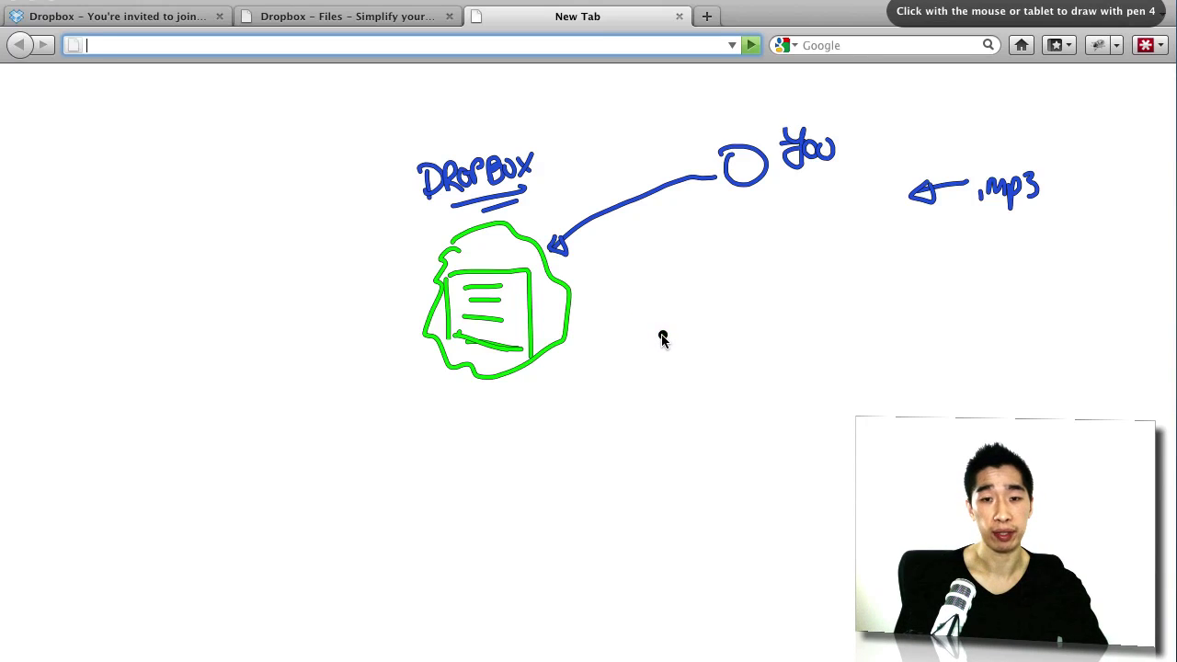
key(1)
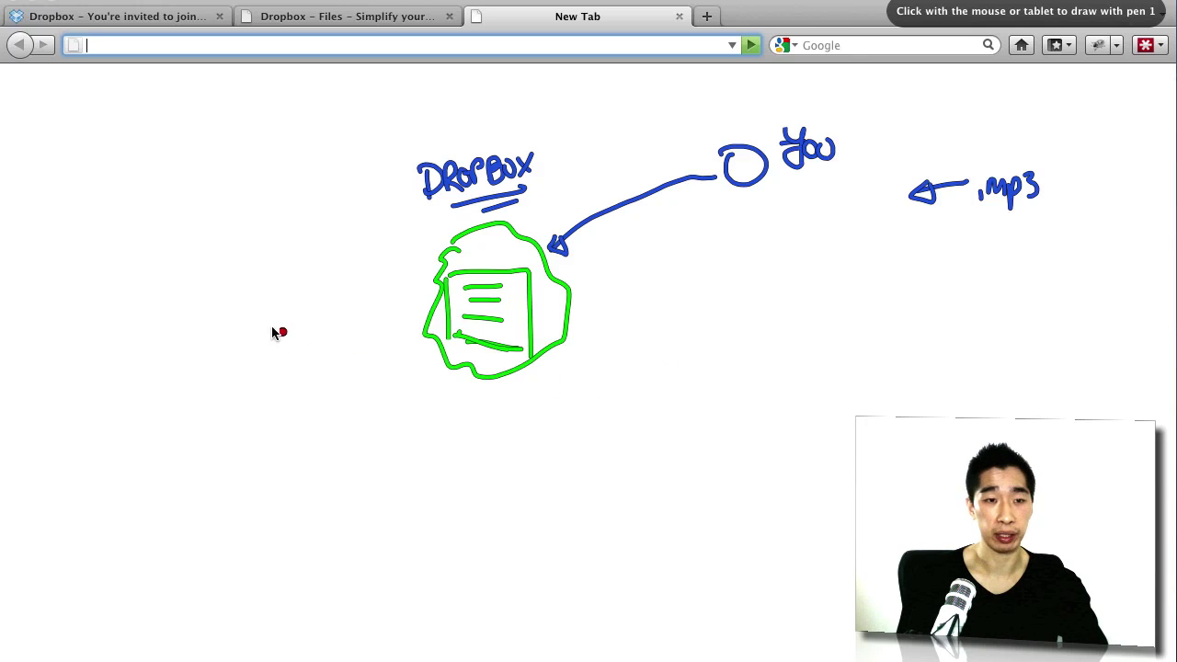
drag(95, 289, 92, 289)
mouse_move(83, 212)
mouse_down()
mouse_move(129, 210)
mouse_move(112, 237)
mouse_up()
click(110, 233)
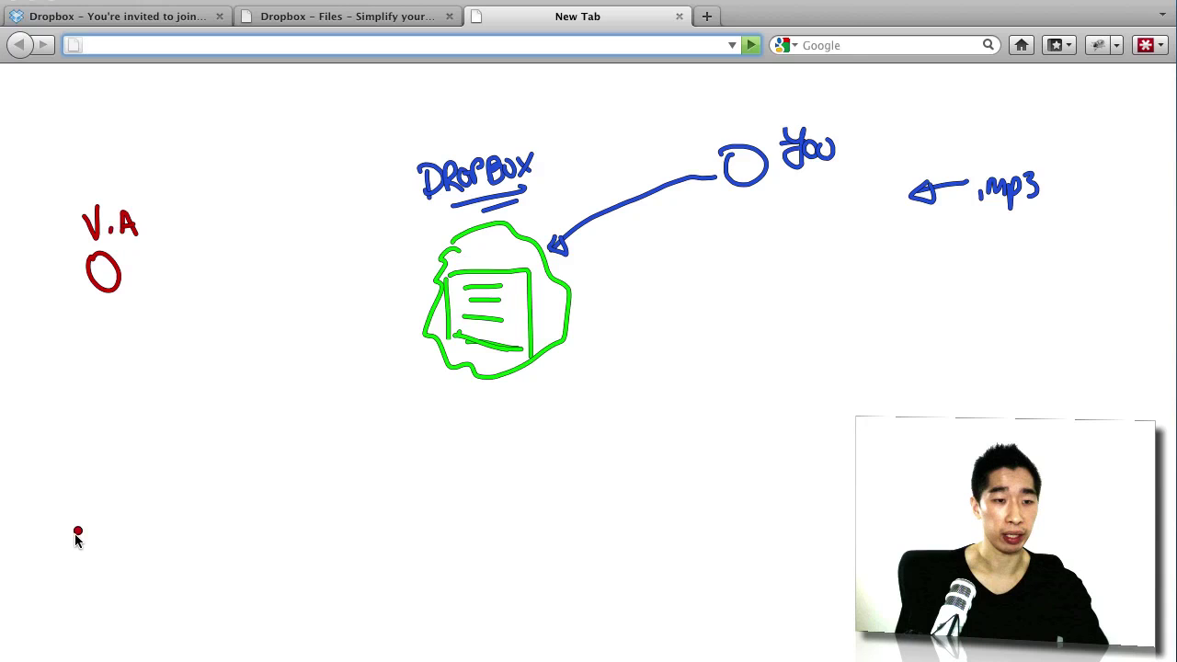
mouse_move(75, 526)
mouse_down()
mouse_move(83, 552)
mouse_move(108, 531)
mouse_move(138, 536)
mouse_move(184, 515)
mouse_up()
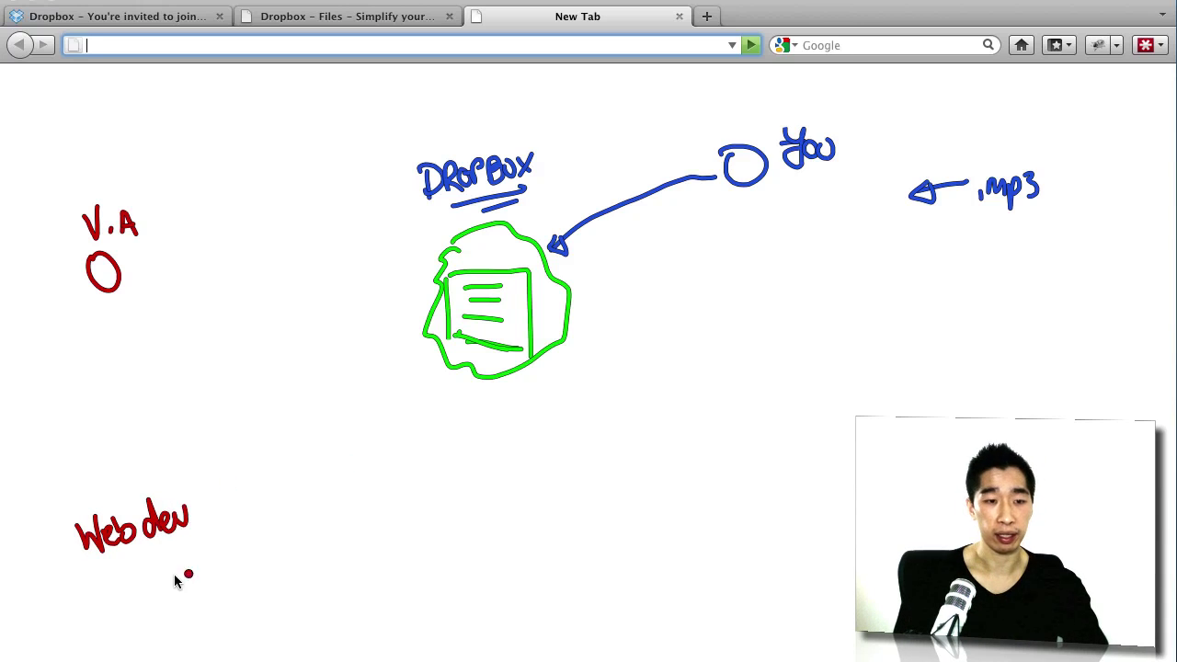
drag(180, 561, 184, 564)
mouse_move(660, 568)
mouse_down()
mouse_move(674, 572)
mouse_move(660, 554)
mouse_up()
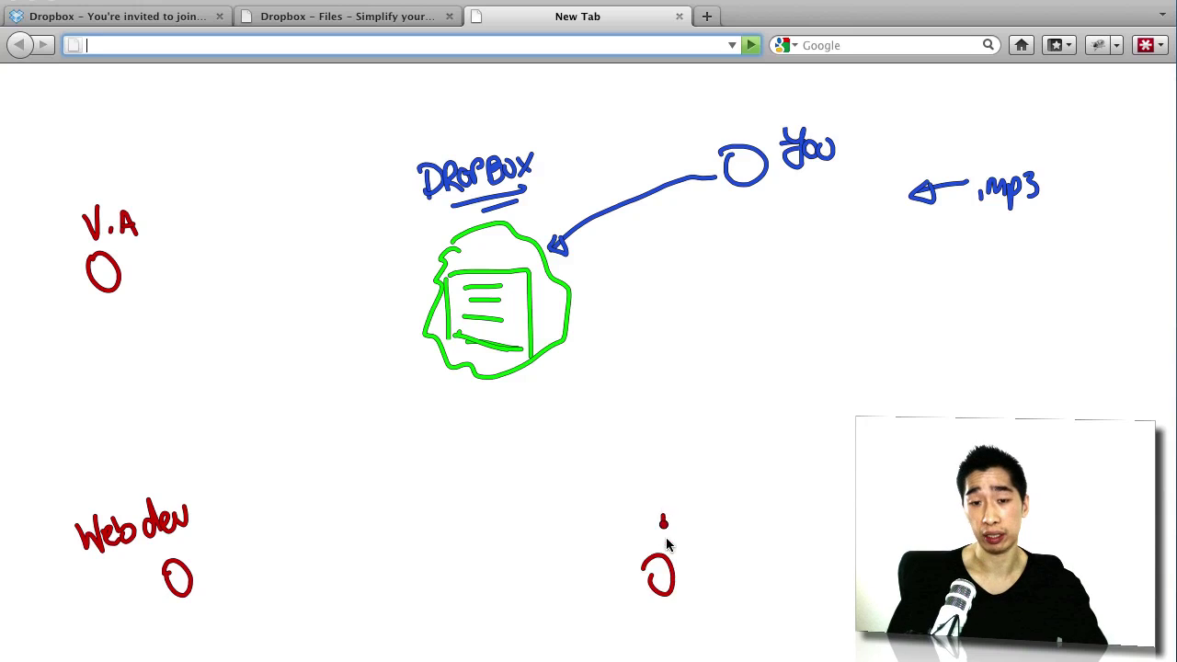
mouse_move(662, 504)
mouse_down()
mouse_move(664, 539)
mouse_move(709, 523)
mouse_up()
click(678, 527)
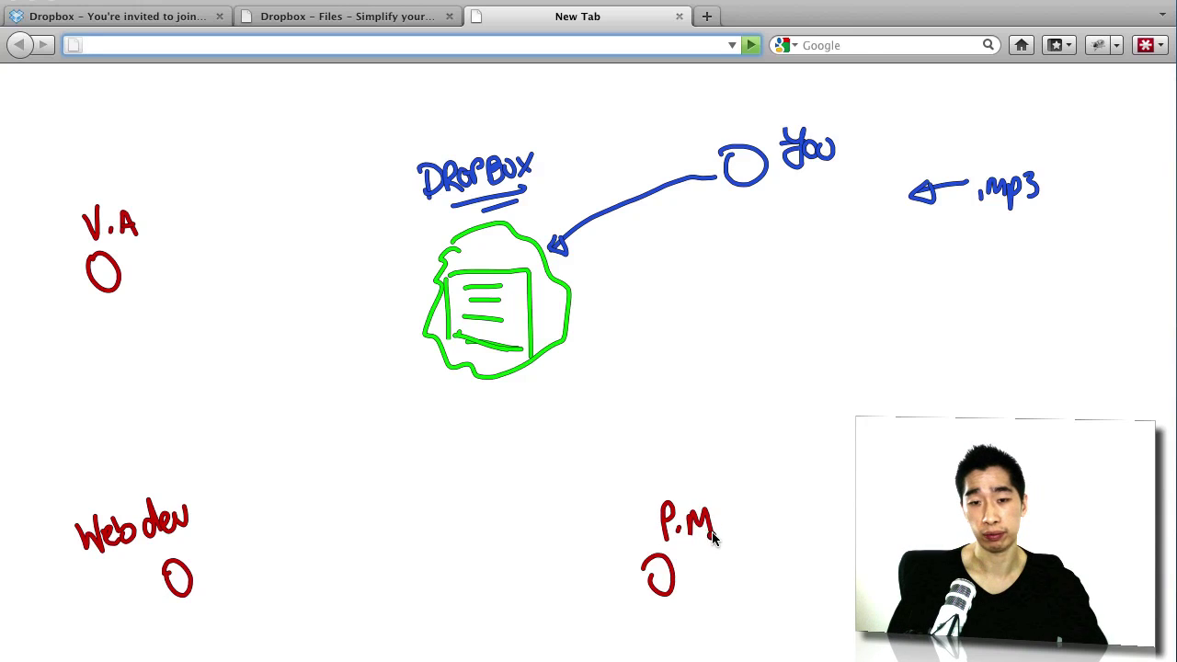
click(720, 531)
- Draw red arrows from the Web dev, V.A and P.M. circles to the Dropbox cloud
mouse_move(205, 561)
mouse_down()
mouse_move(345, 422)
mouse_move(377, 424)
mouse_up()
mouse_move(166, 275)
mouse_down()
mouse_move(414, 291)
mouse_move(393, 302)
mouse_up()
drag(627, 526, 595, 411)
mouse_move(580, 361)
mouse_down()
mouse_move(575, 324)
mouse_move(581, 357)
mouse_up()
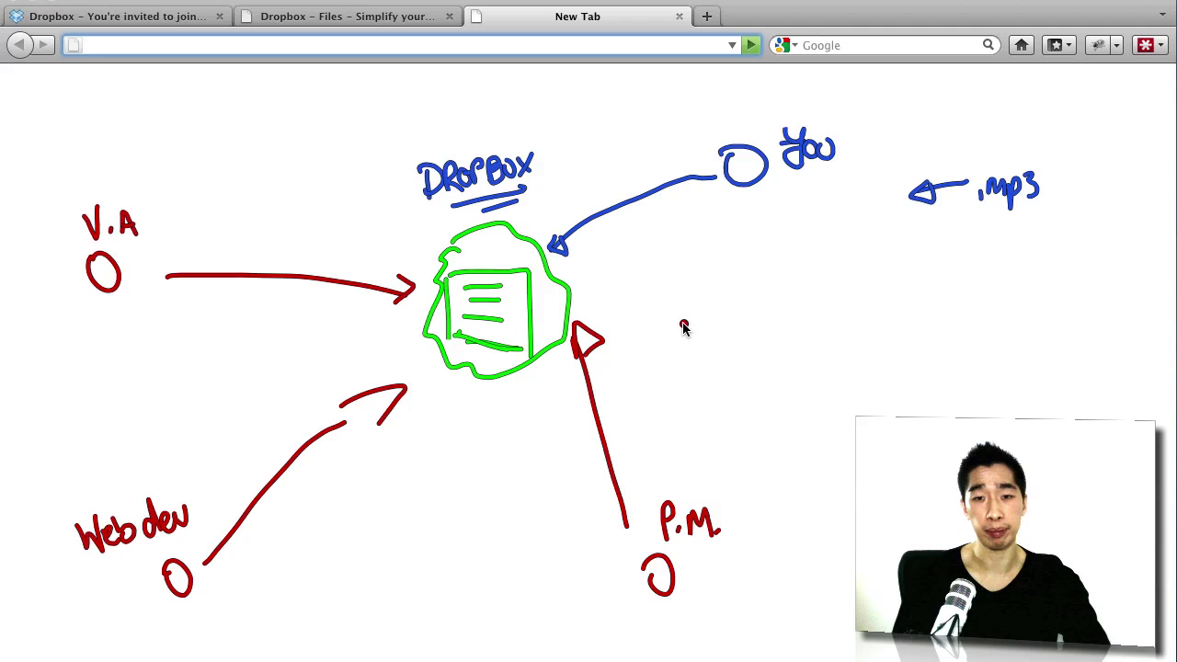
- With the blue pen, draw return arrows from the Dropbox cloud to the V.A, Web dev and P.M. circles
key(3)
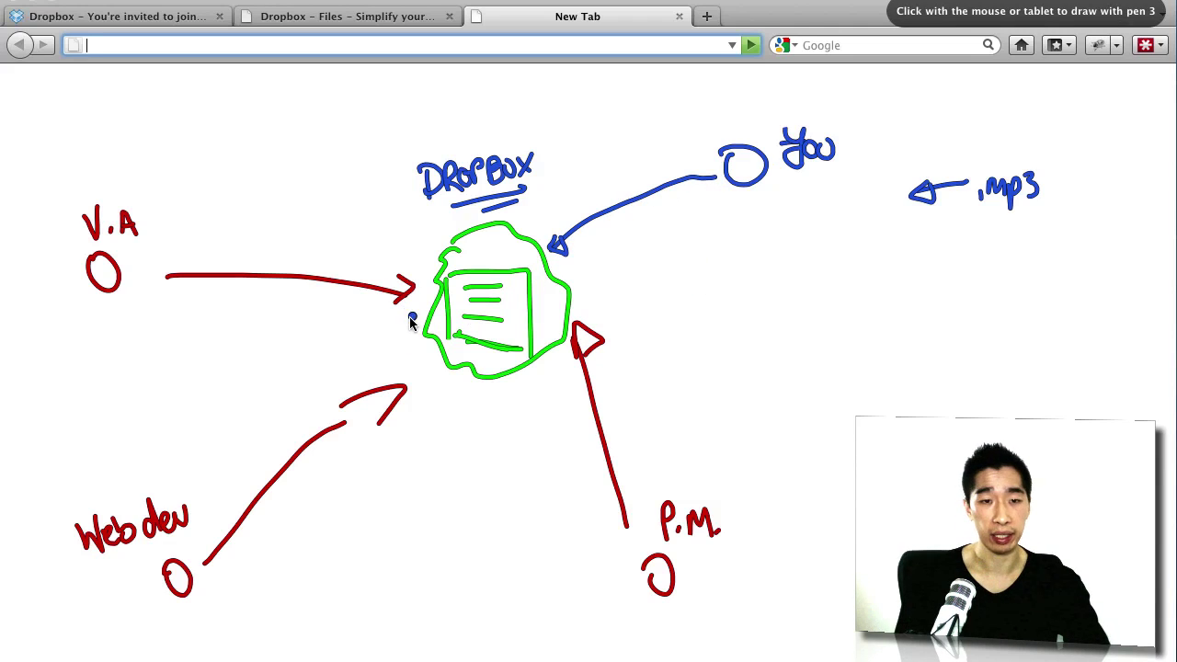
mouse_move(412, 317)
mouse_down()
mouse_move(271, 347)
mouse_move(184, 307)
mouse_move(148, 307)
mouse_move(166, 317)
mouse_up()
mouse_move(428, 380)
mouse_down()
mouse_move(354, 524)
mouse_move(223, 586)
mouse_up()
mouse_move(524, 373)
mouse_down()
mouse_move(526, 419)
mouse_move(604, 562)
mouse_move(624, 570)
mouse_move(612, 554)
mouse_up()
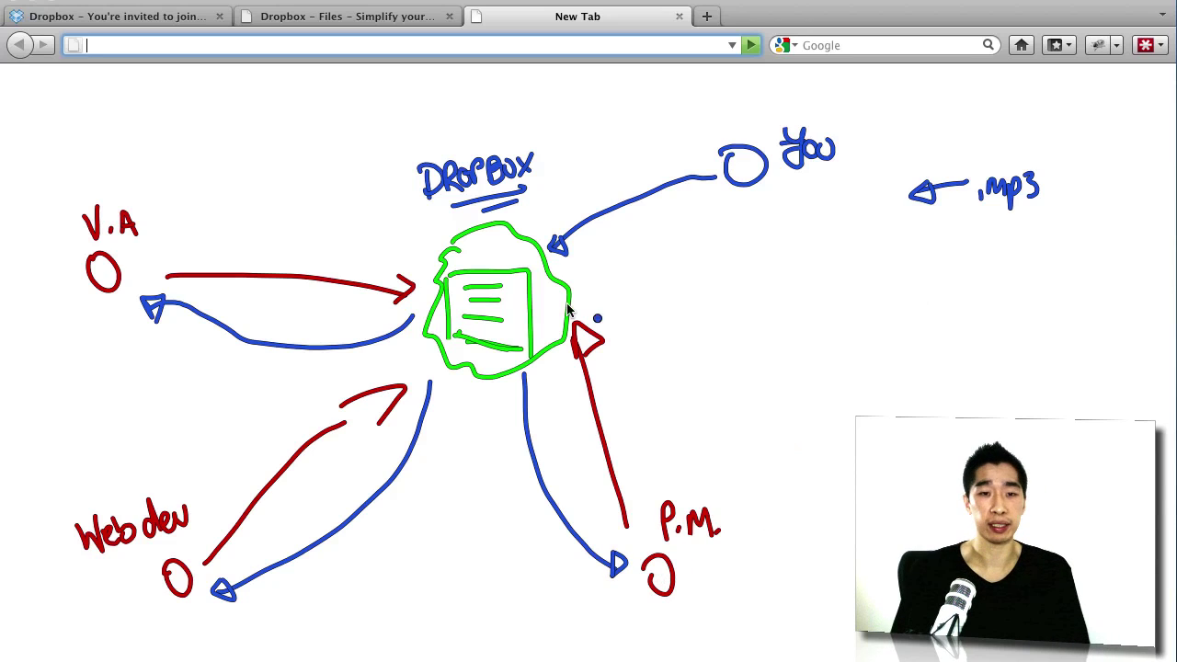
click(524, 299)
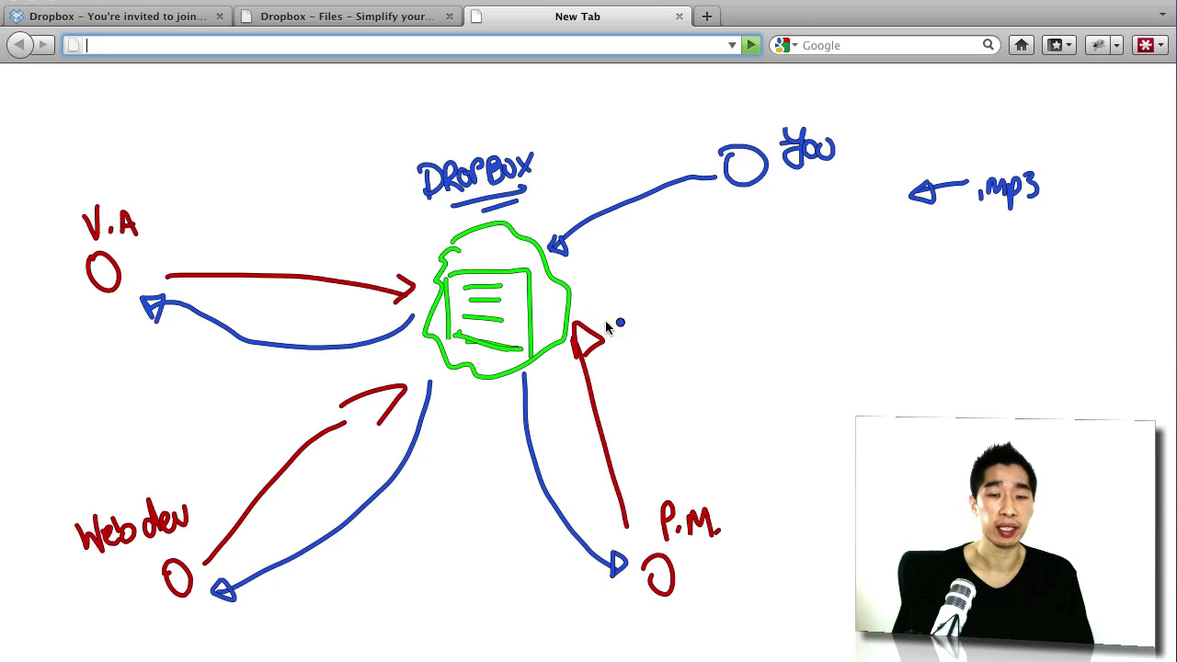
- Draw two blue check marks beside the cloud and write a crossed-out "1 x 2 x 3" below the ".mp3" label
mouse_move(619, 306)
mouse_down()
mouse_move(673, 276)
mouse_move(713, 299)
mouse_up()
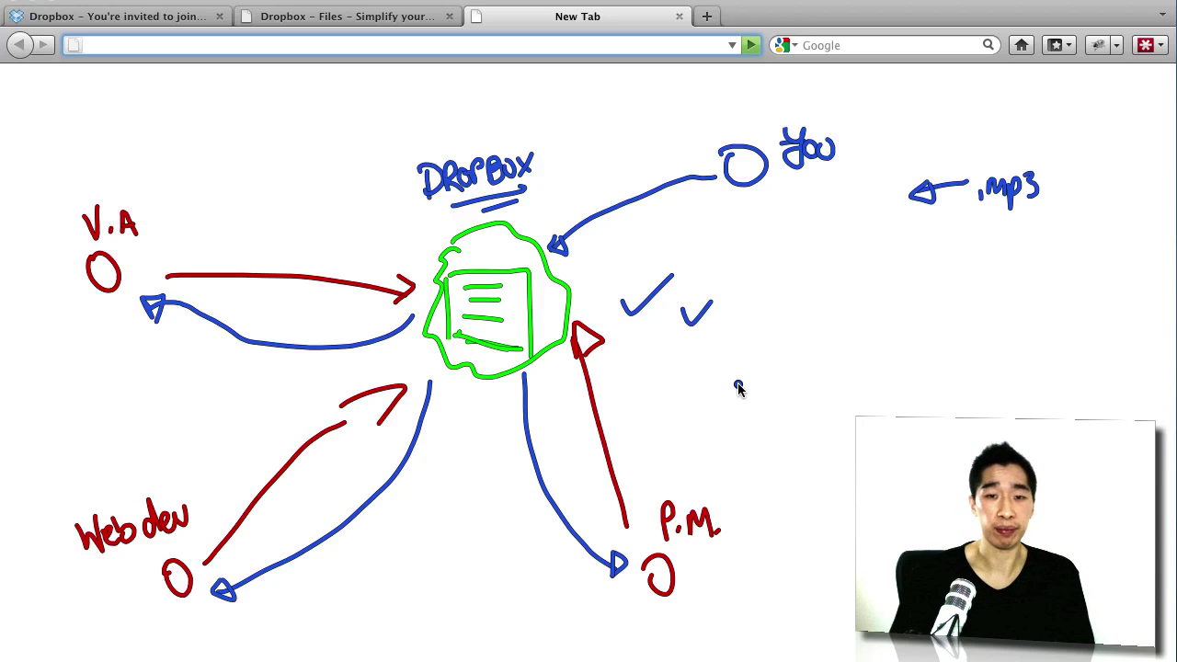
mouse_move(885, 315)
mouse_down()
mouse_move(913, 342)
mouse_move(883, 350)
mouse_up()
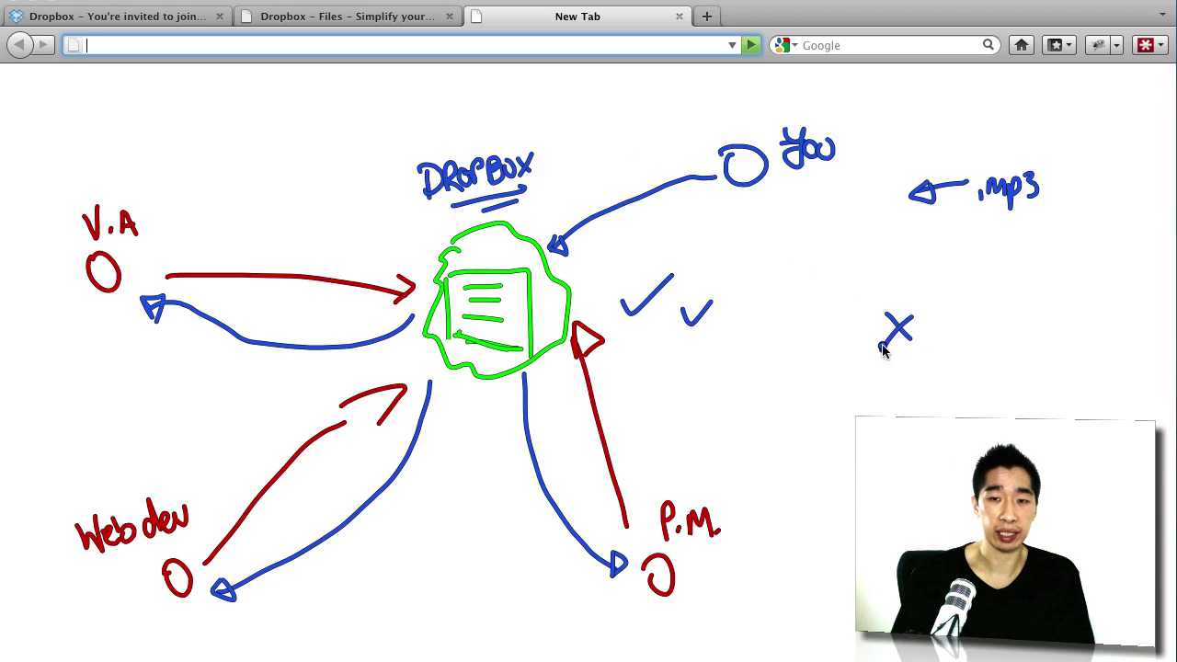
drag(865, 302, 857, 329)
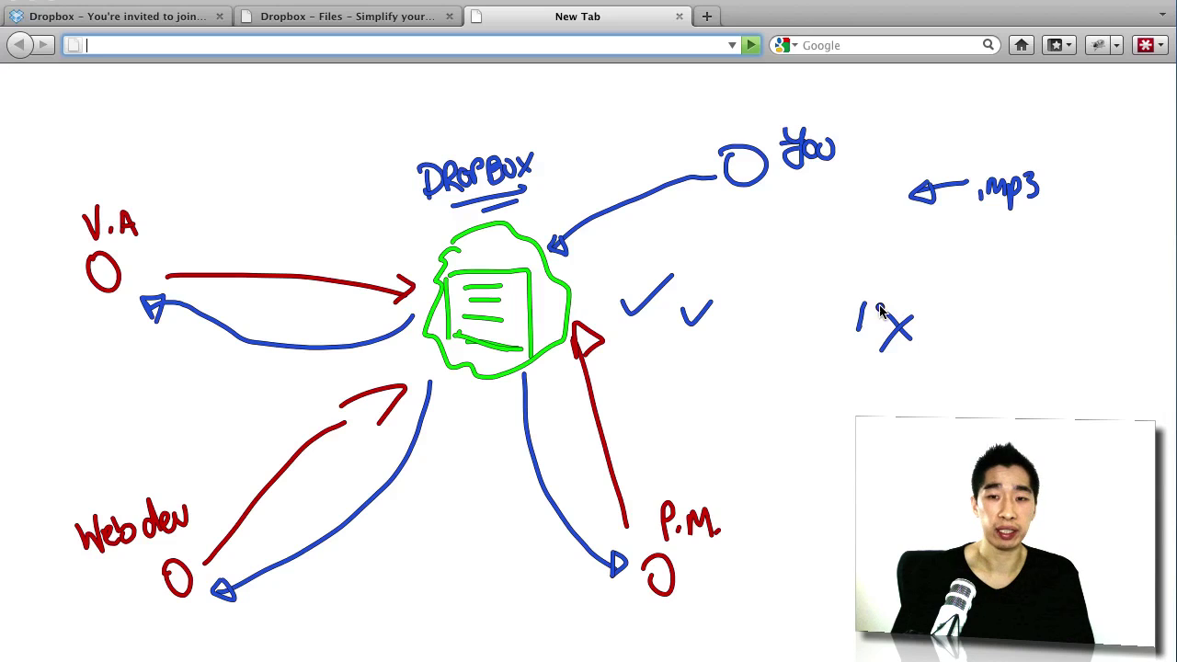
drag(950, 319, 972, 346)
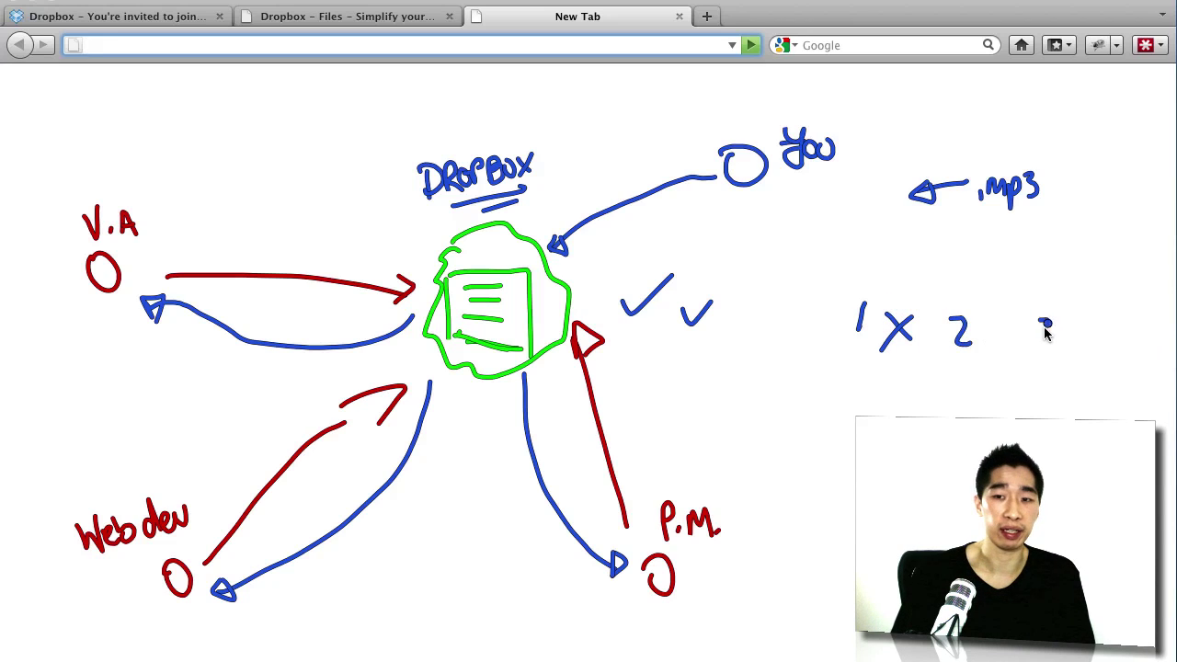
mouse_move(1045, 323)
mouse_down()
mouse_move(1045, 357)
mouse_move(1025, 353)
mouse_up()
mouse_move(879, 303)
mouse_down()
mouse_move(1000, 349)
mouse_move(884, 366)
mouse_up()
click(912, 372)
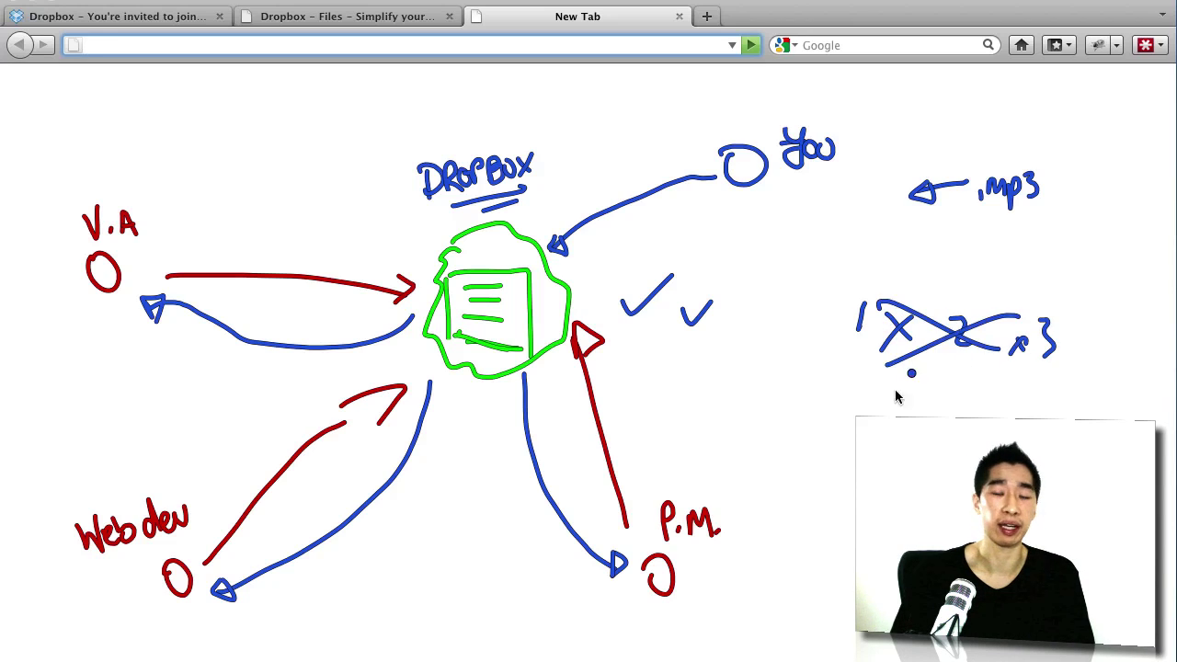
key(super+z)
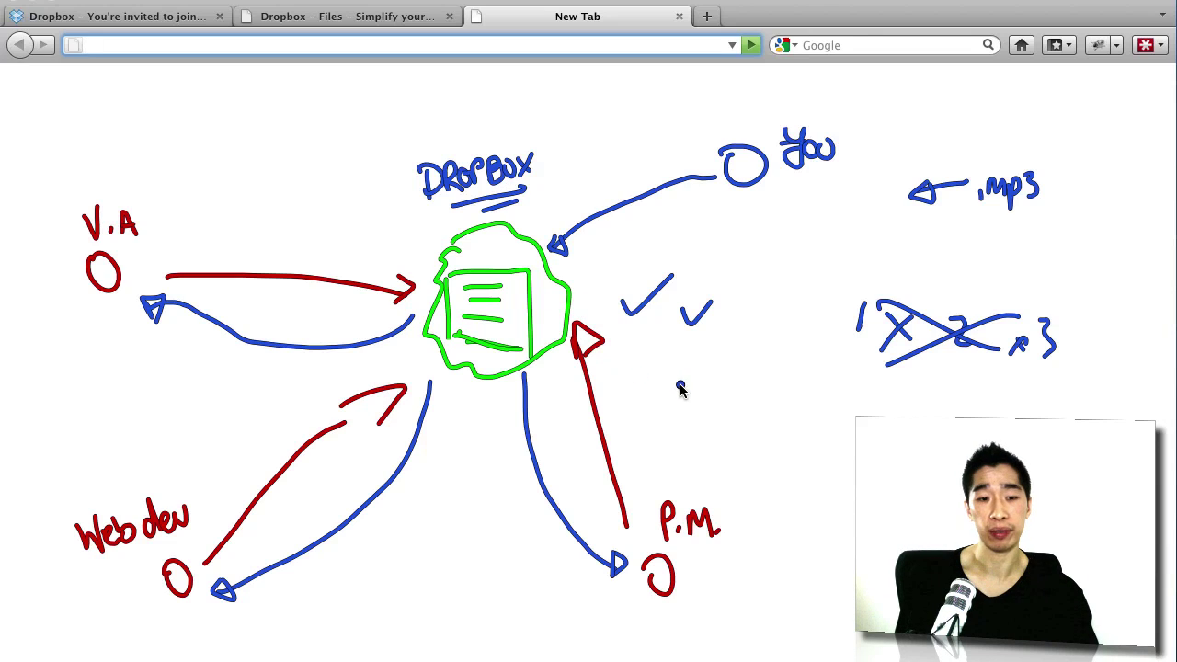
- Clear the sketch and open the Dropbox pricing plans from the trydropbox.com page
key(Escape)
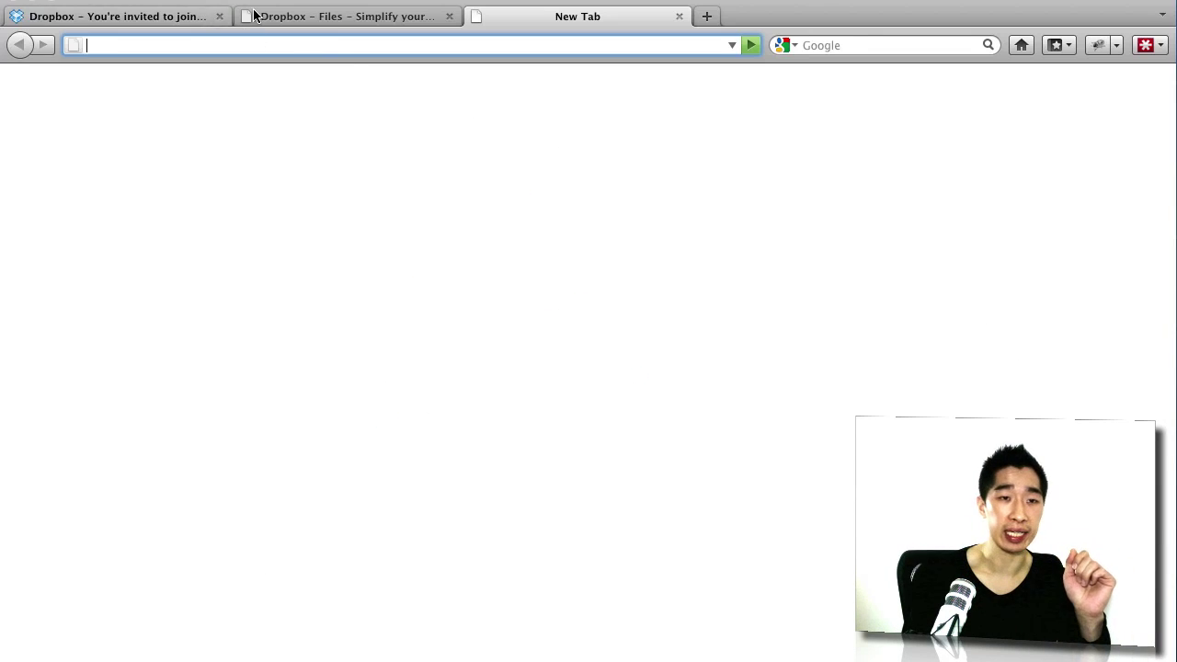
click(294, 13)
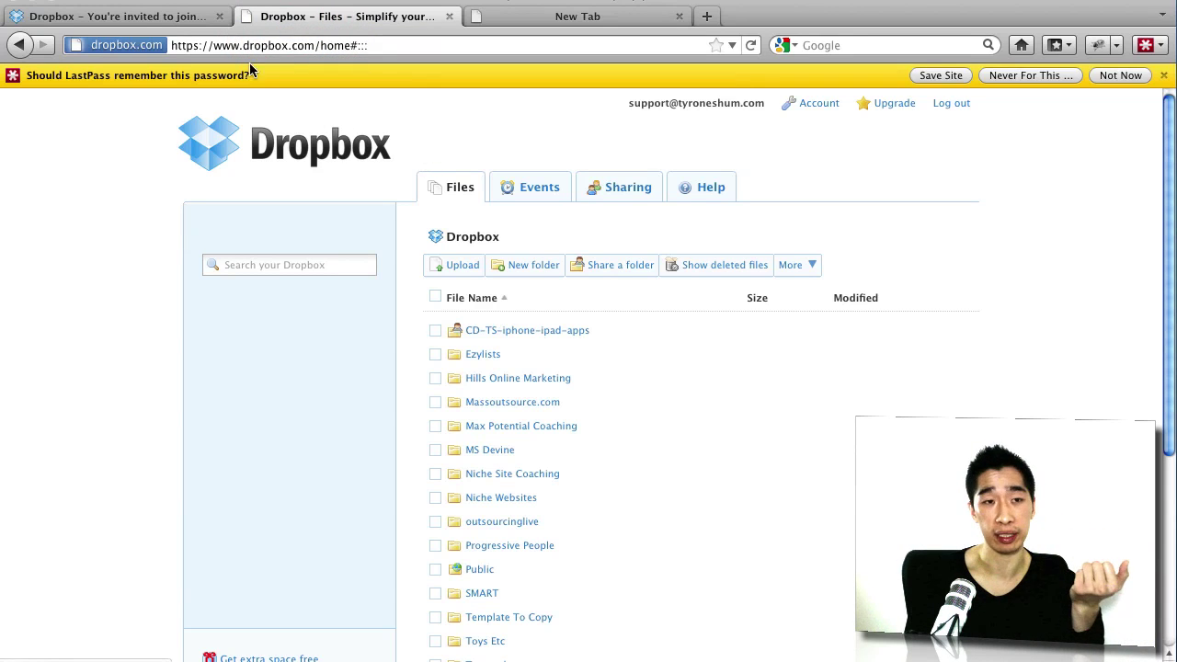
click(175, 17)
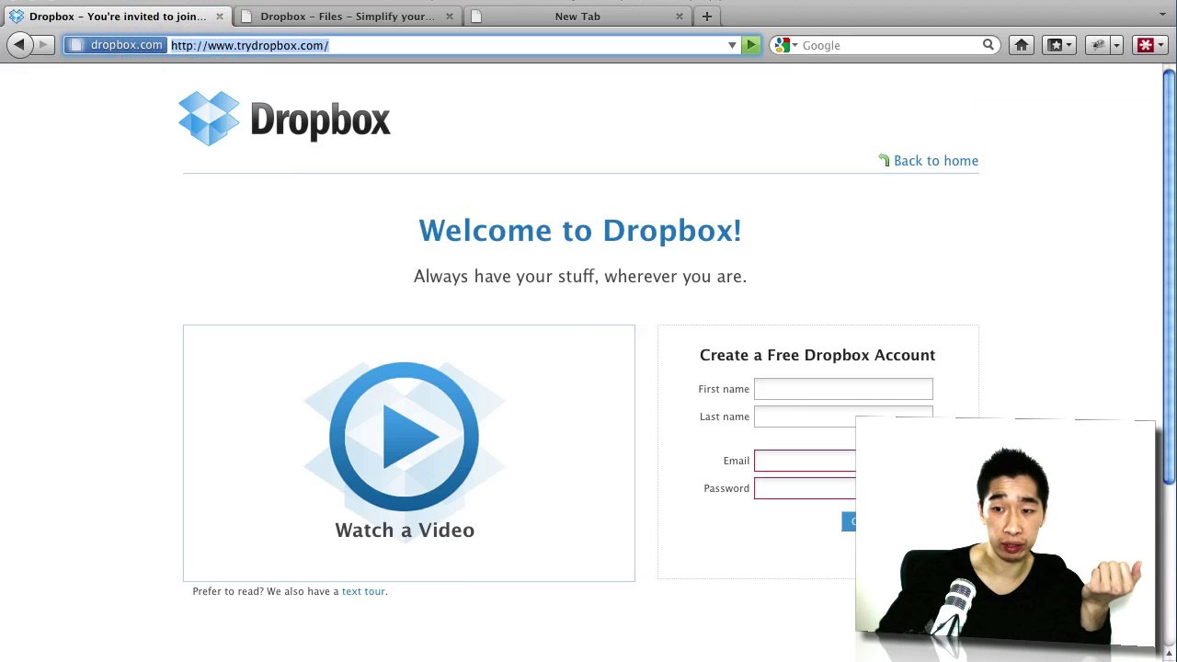
scroll(589, 368, down, 5)
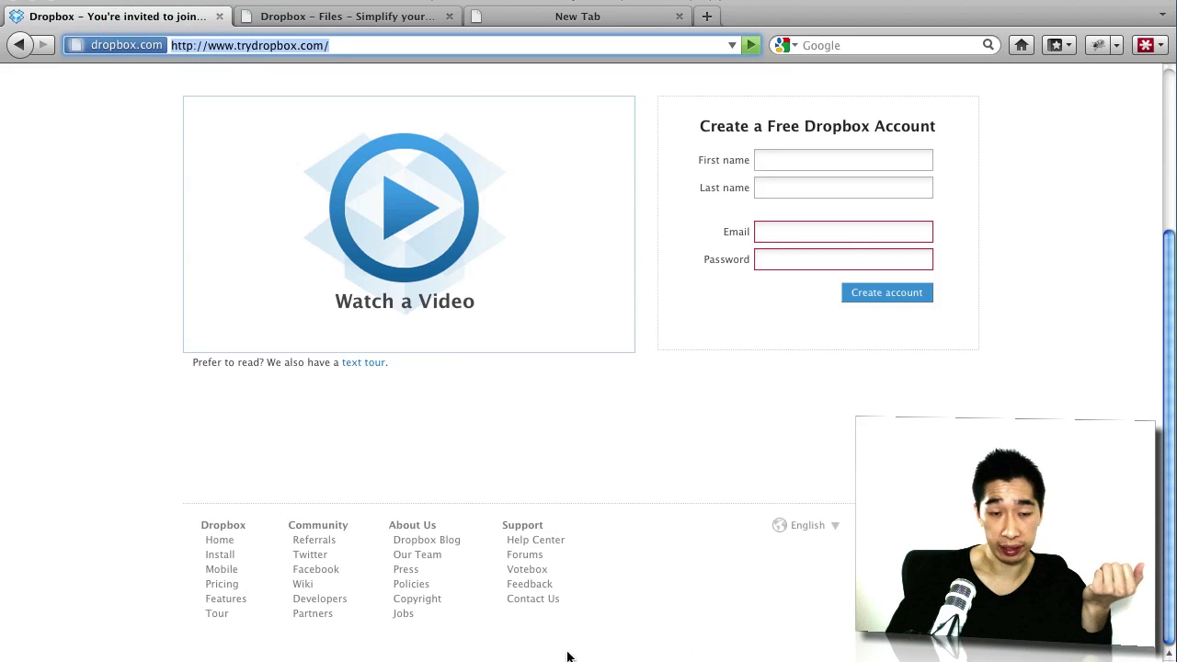
click(224, 583)
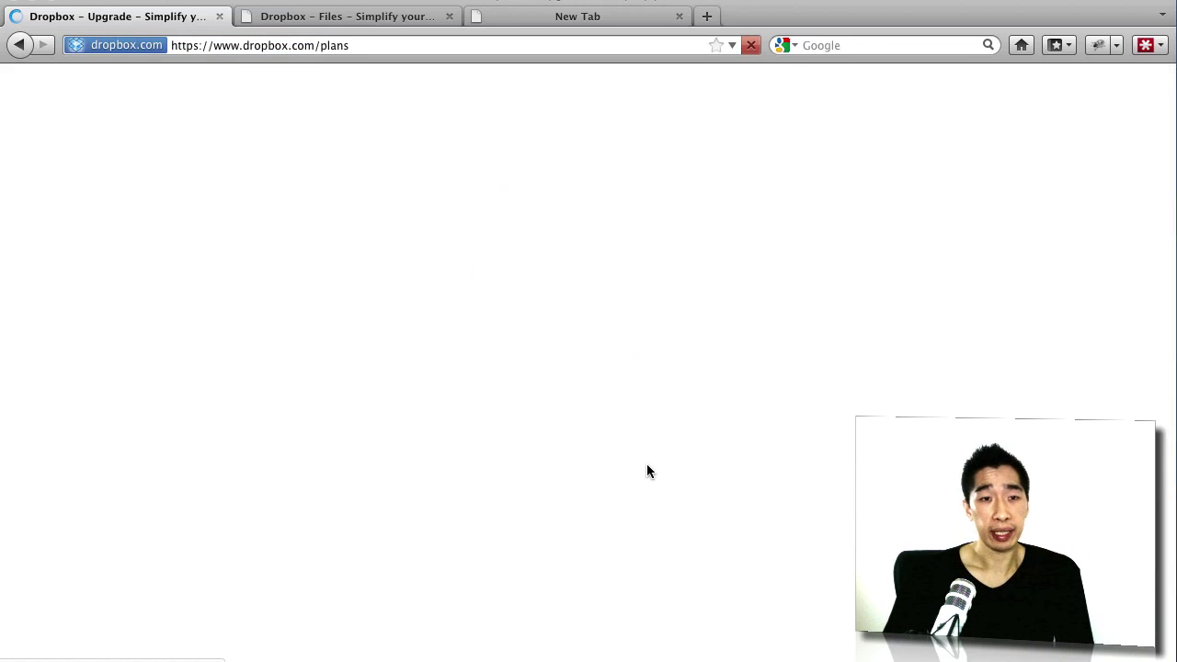
click(701, 139)
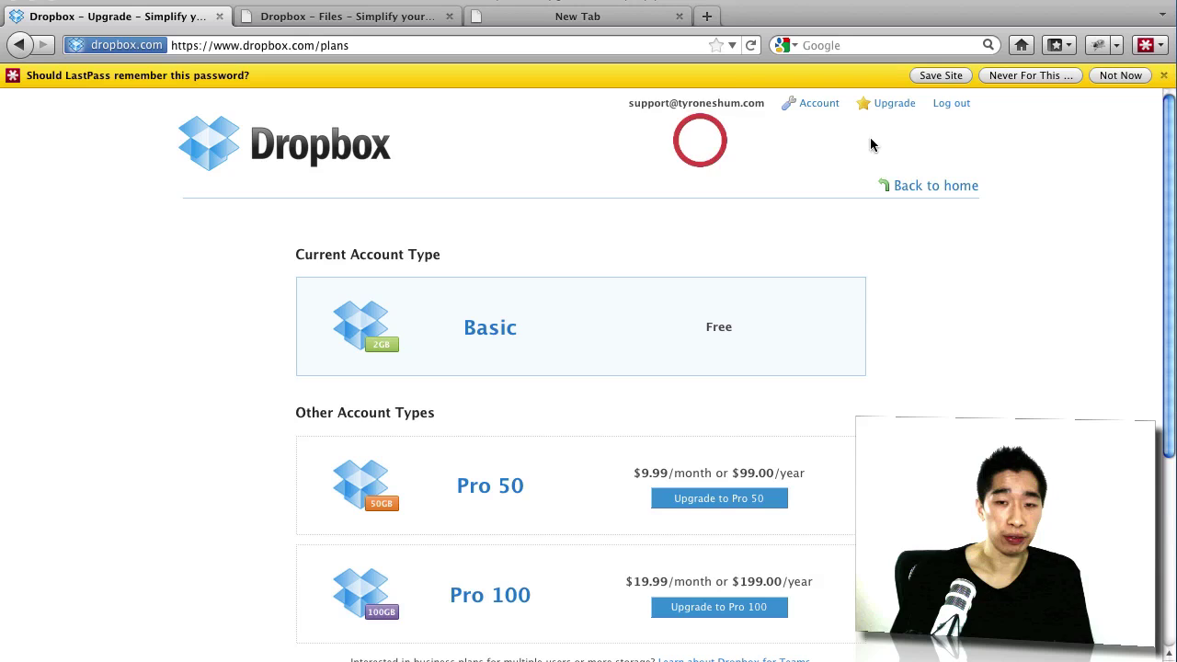
- Outline the Pro 50 and Pro 100 prices with the red pen, and clear the markings from the plans page
drag(1166, 143, 1130, 334)
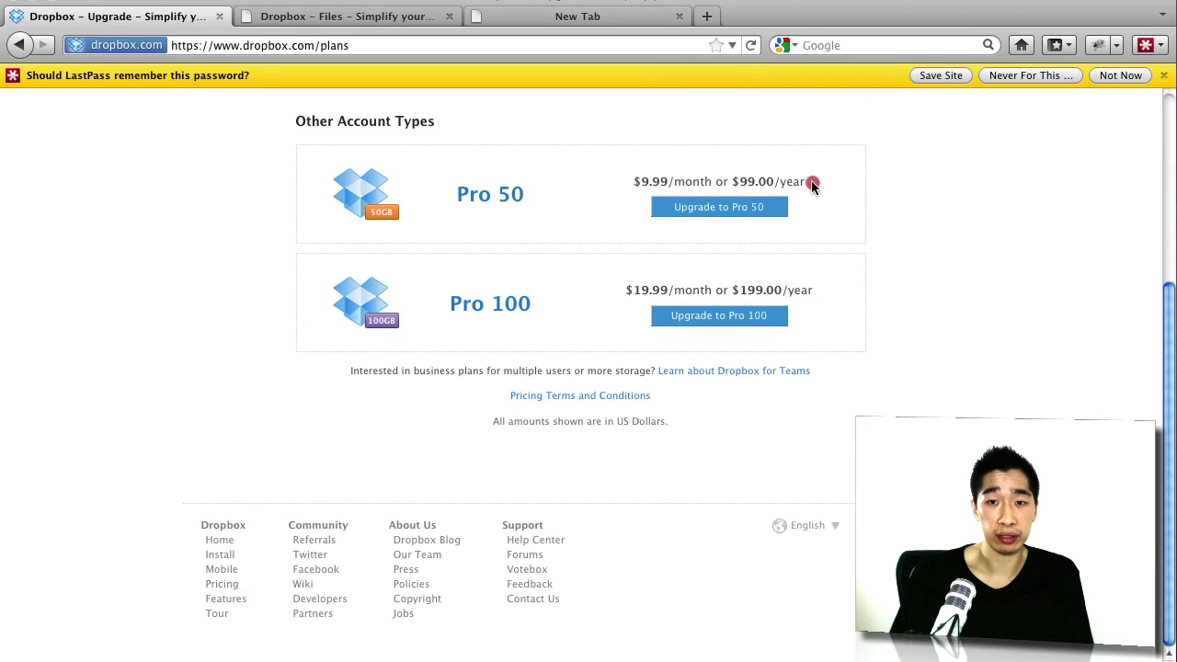
mouse_move(815, 184)
mouse_down()
mouse_move(626, 176)
mouse_move(775, 167)
mouse_move(798, 189)
mouse_move(658, 210)
mouse_up()
click(680, 274)
key(ctrl+alt+p)
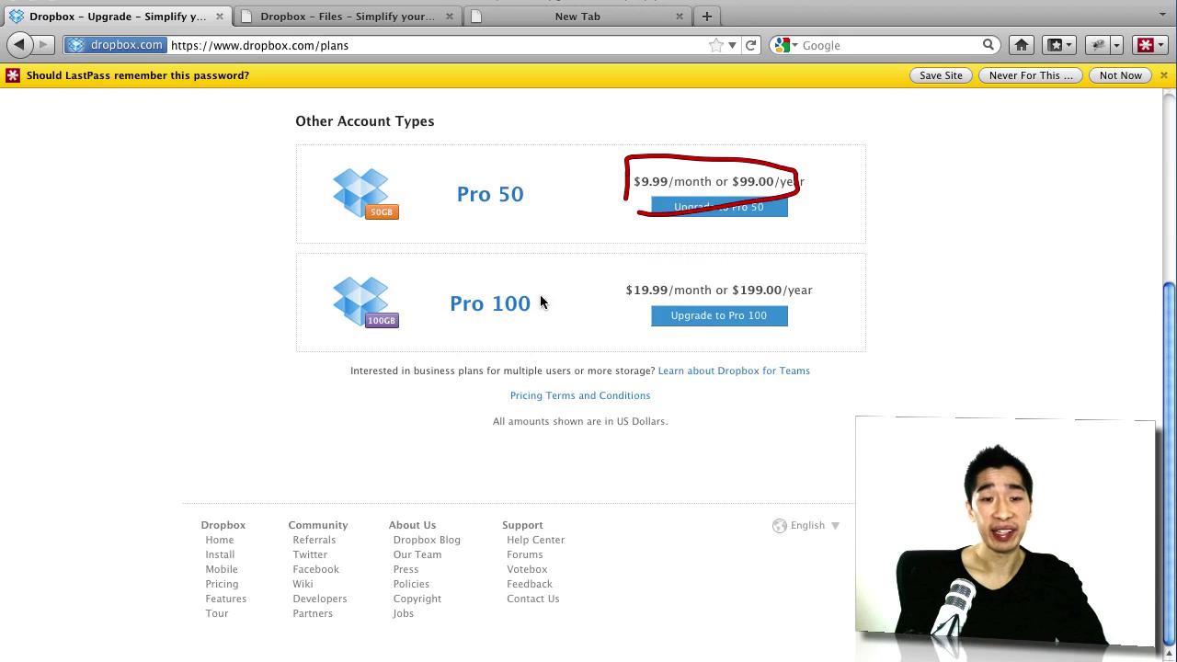
mouse_move(614, 311)
mouse_down()
mouse_move(616, 271)
mouse_move(810, 268)
mouse_up()
drag(826, 315, 630, 315)
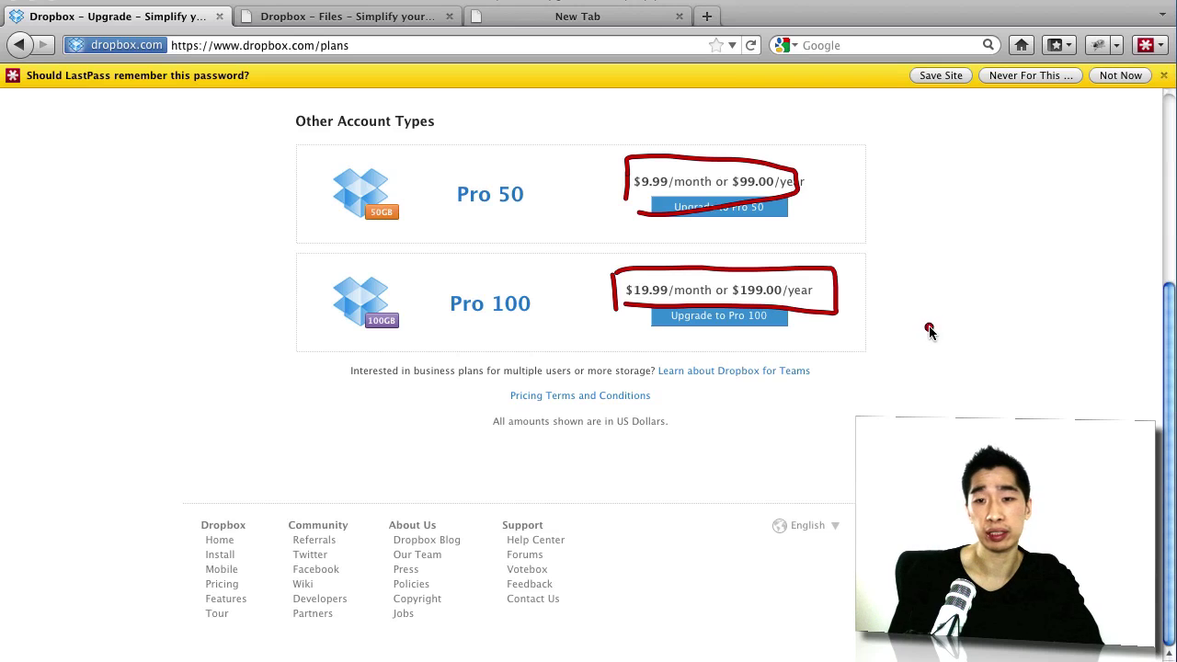
key(Escape)
drag(1172, 324, 1167, 238)
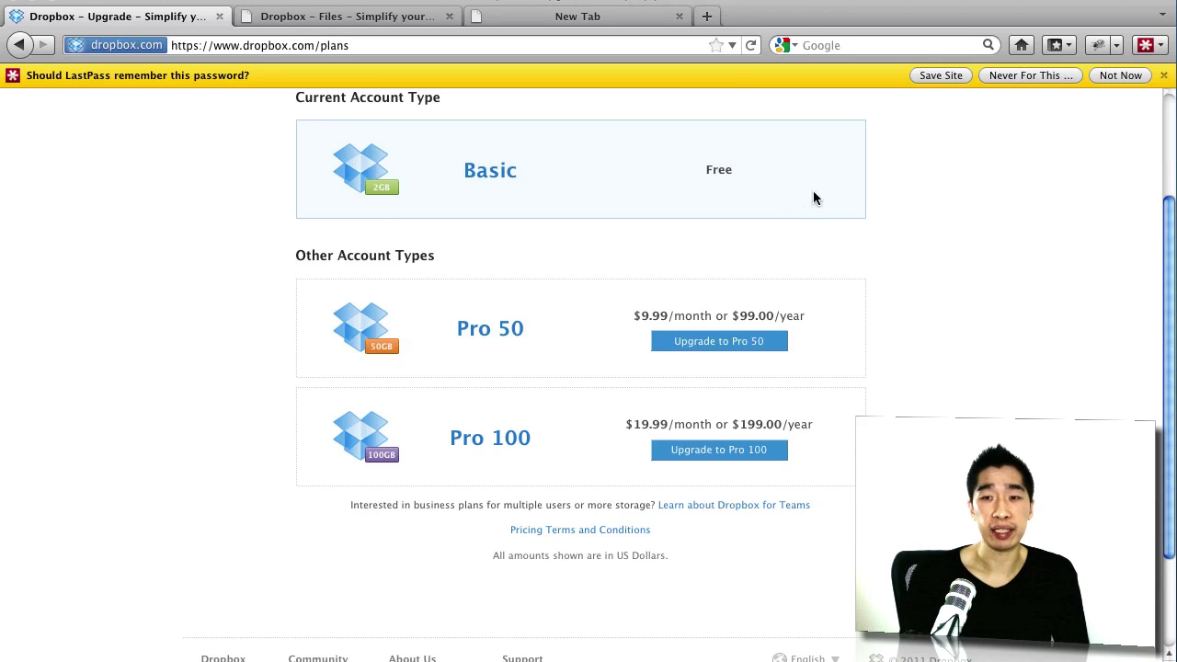
click(1170, 142)
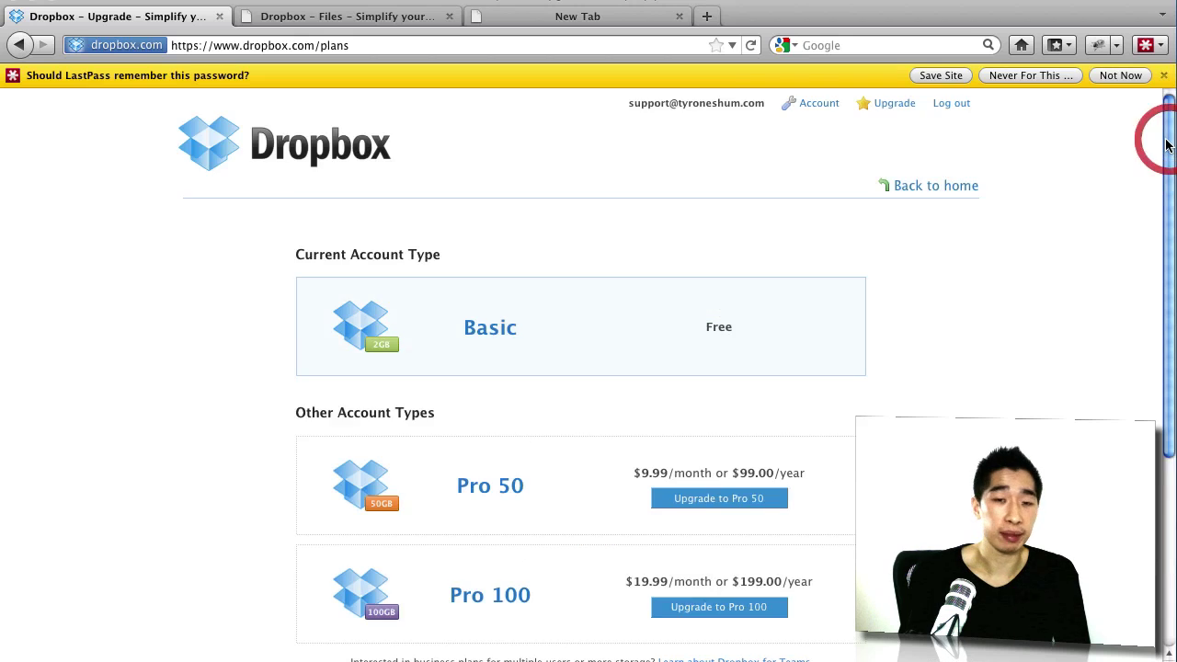